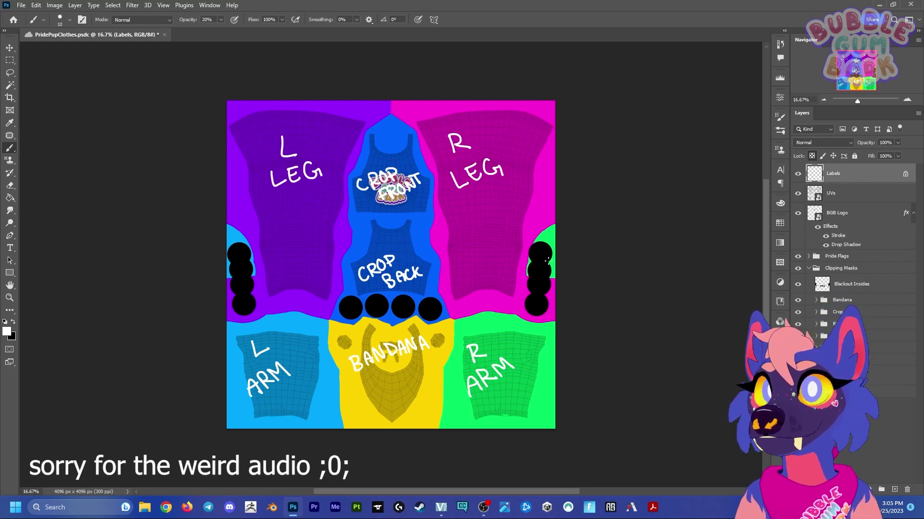
# Turn off the Labels layer so the handwritten piece labels disappear
pyautogui.click(798, 176)
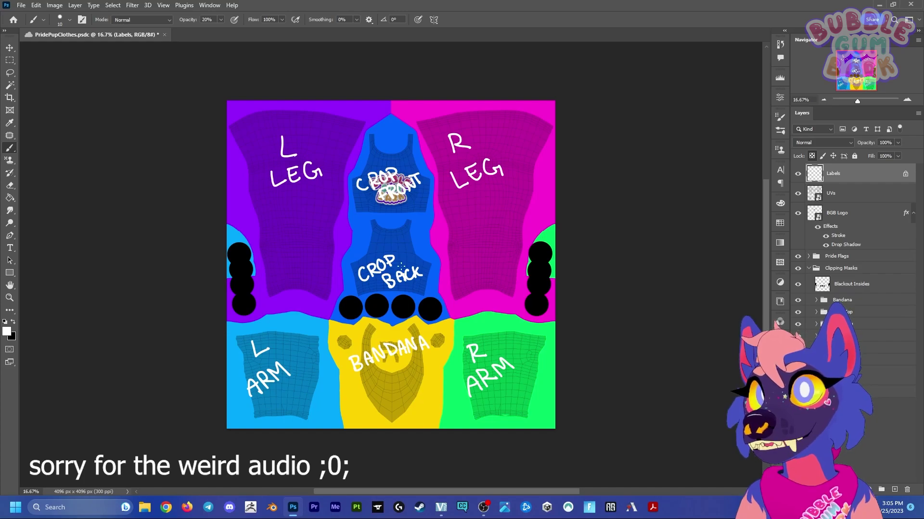
# Hide the piece labels and check the UV grid overlay, leaving it visible
pyautogui.click(798, 177)
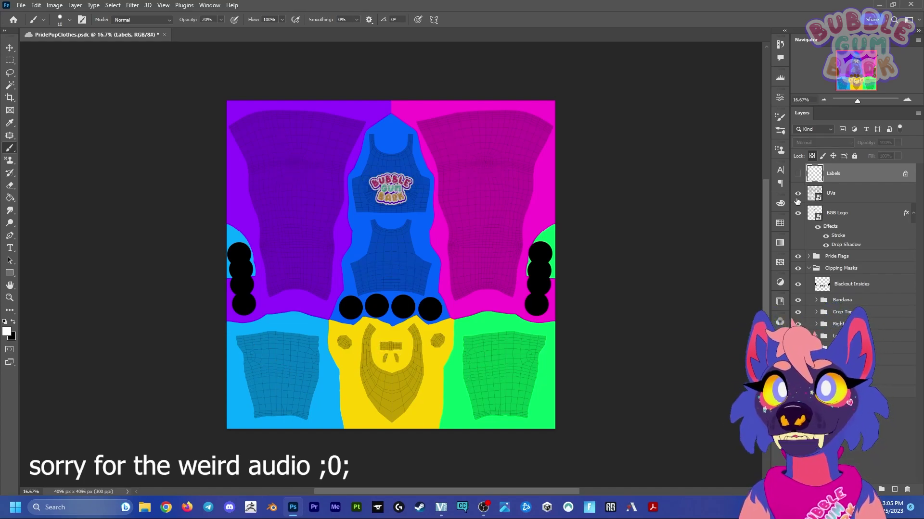
pyautogui.click(798, 194)
pyautogui.click(798, 194)
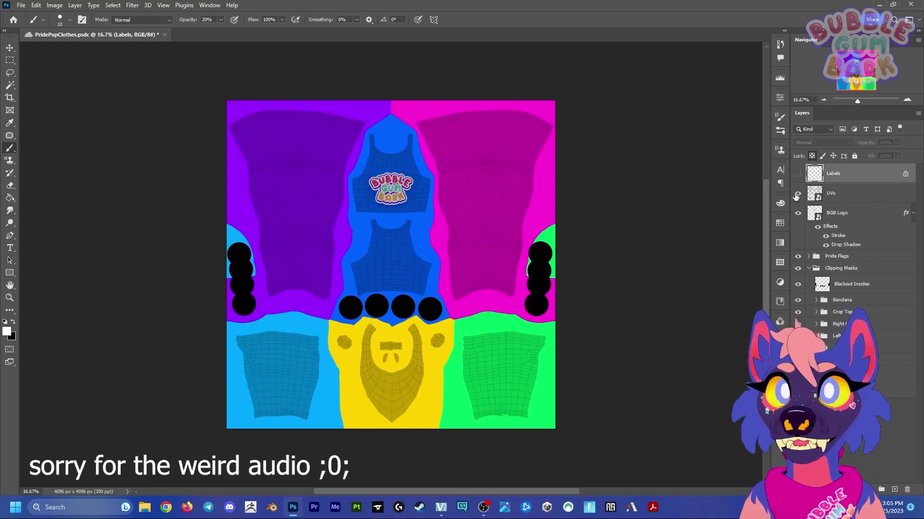
pyautogui.click(797, 195)
pyautogui.click(797, 194)
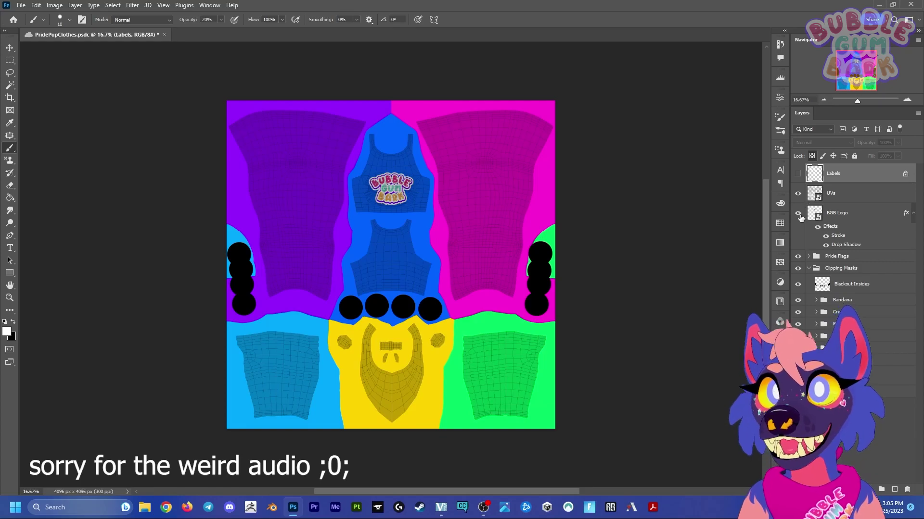
# Hide the Bubble Gum Bark logo and the Blackout Insides black circles
pyautogui.click(797, 214)
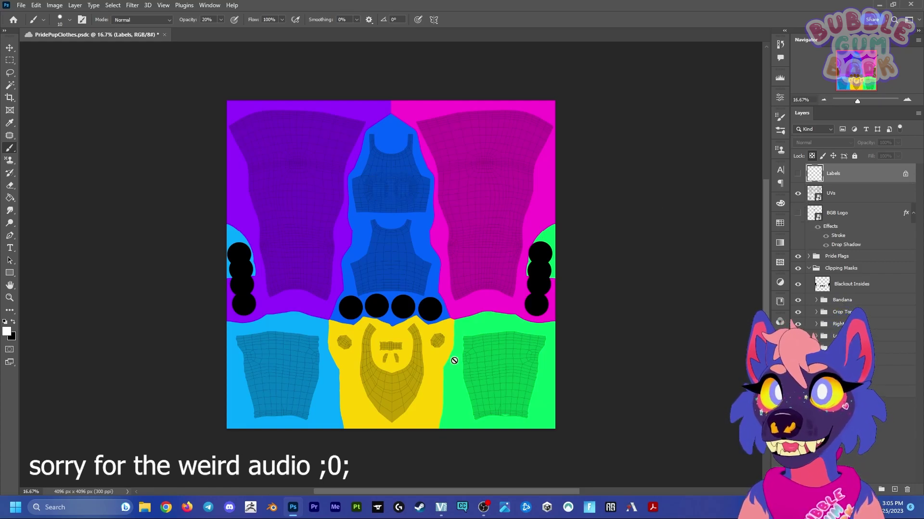
pyautogui.click(798, 286)
pyautogui.click(798, 286)
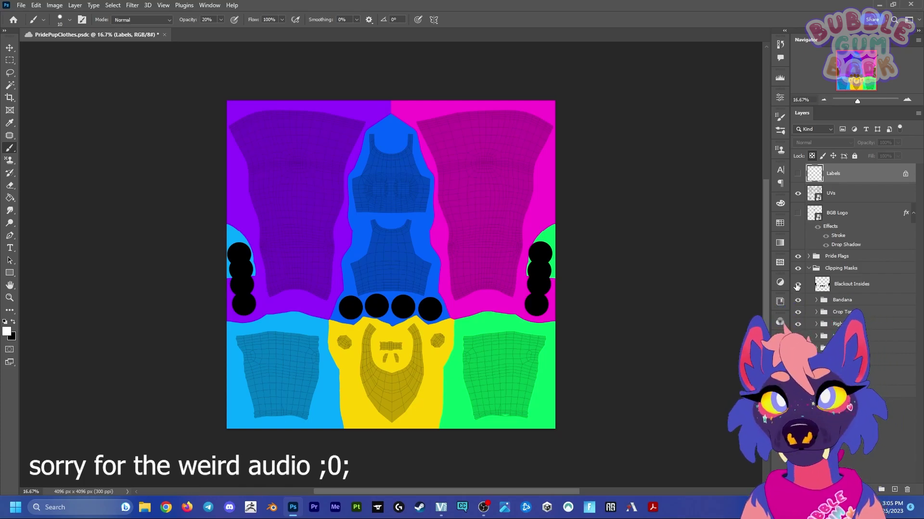
pyautogui.click(797, 285)
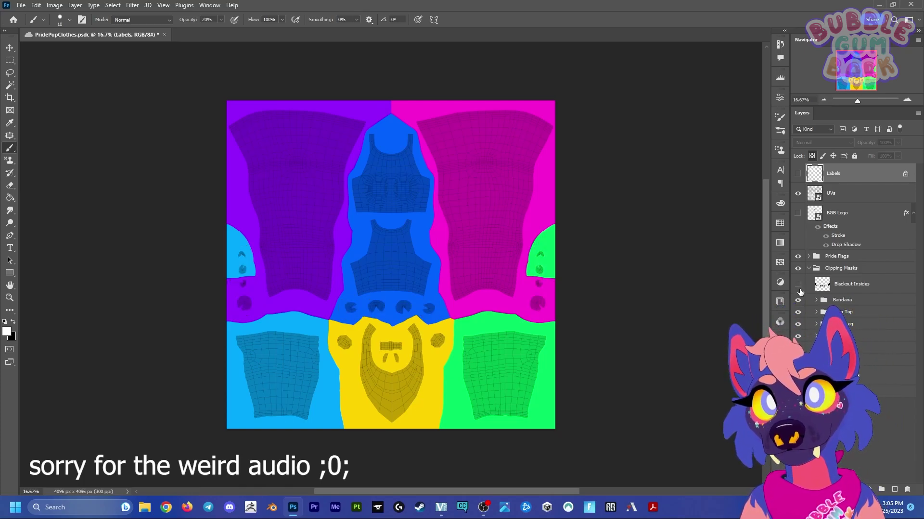
pyautogui.scroll(-5, 812, 306)
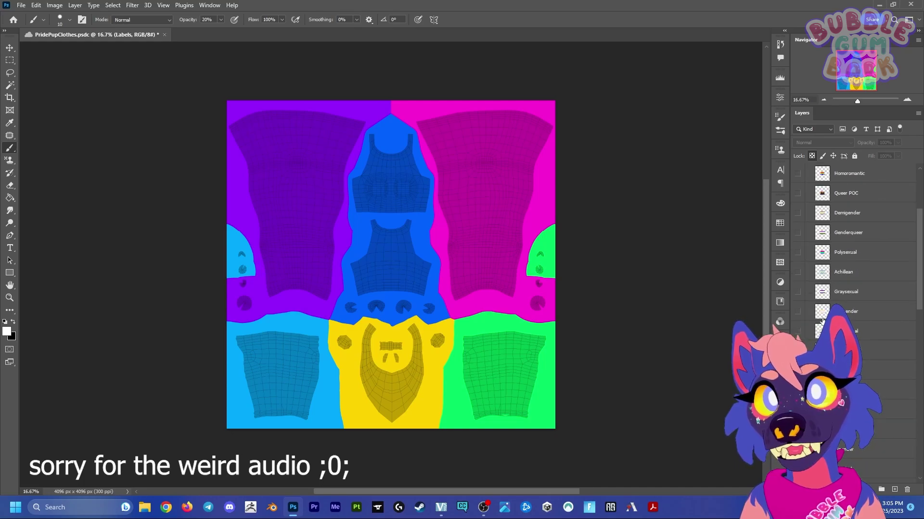
pyautogui.scroll(-5, 822, 322)
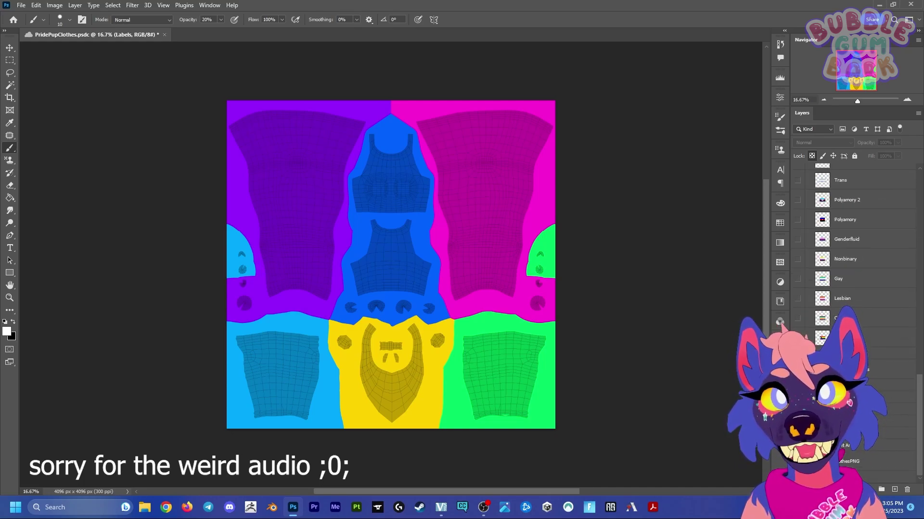
# Preview the progress pride, striped, nonbinary, pansexual and demigender flag layers
pyautogui.click(798, 338)
pyautogui.click(800, 318)
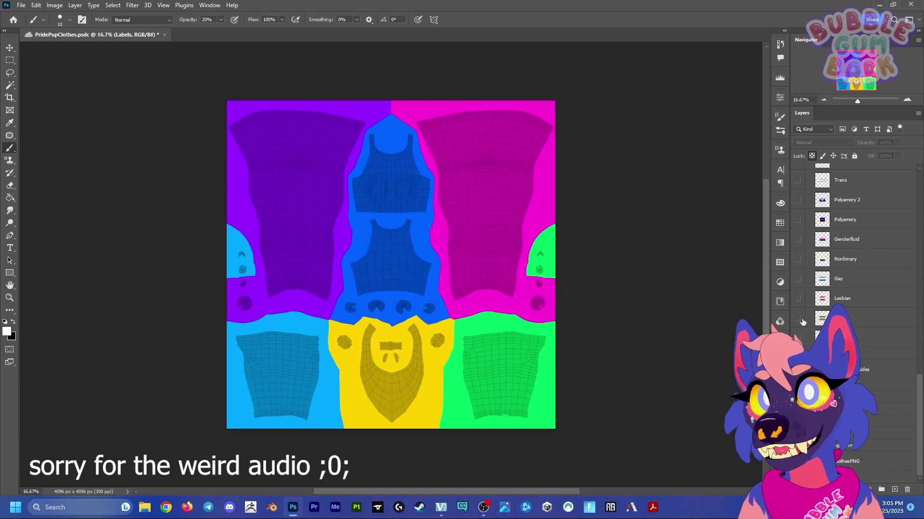
pyautogui.click(797, 258)
pyautogui.scroll(-5, 807, 273)
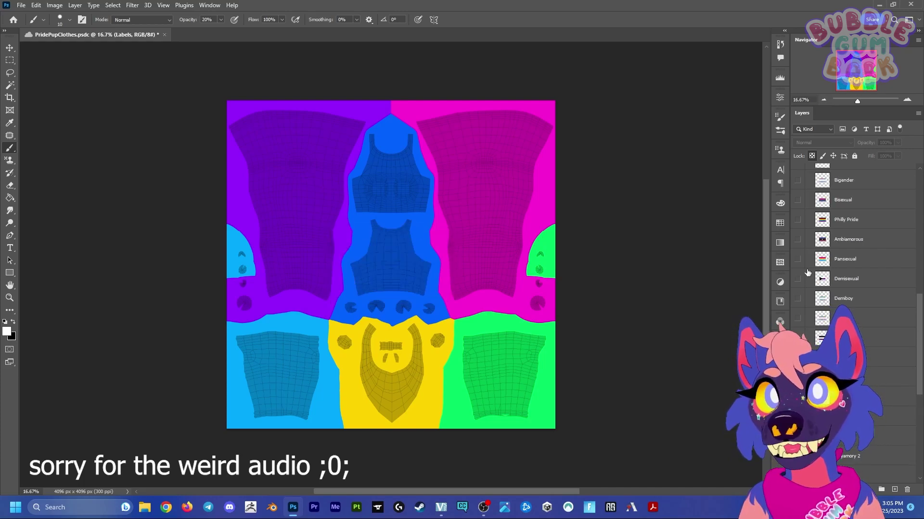
pyautogui.click(802, 259)
pyautogui.scroll(-5, 805, 259)
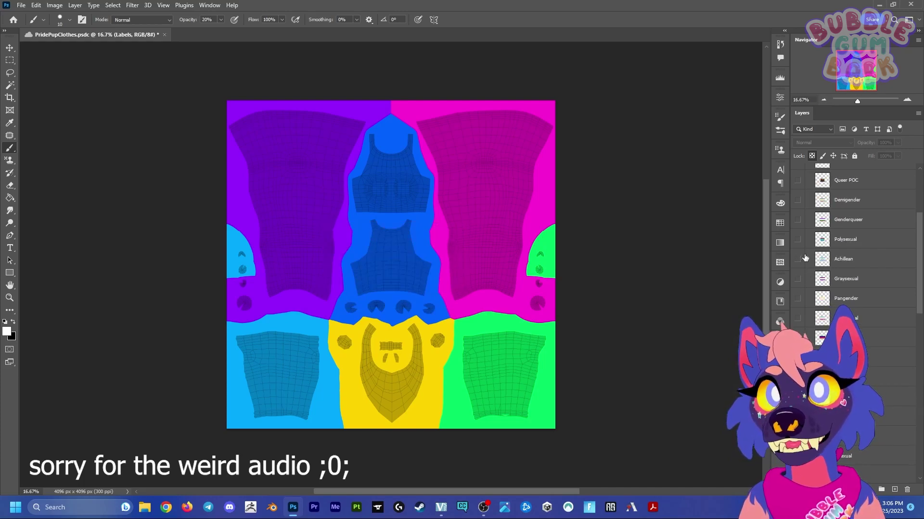
pyautogui.click(797, 258)
pyautogui.click(797, 258)
# Turn on a run of flag layers, then collapse Pride Flags and expand Clipping Masks
pyautogui.moveTo(797, 199)
pyautogui.mouseDown()
pyautogui.moveTo(797, 318)
pyautogui.moveTo(798, 200)
pyautogui.mouseUp()
pyautogui.scroll(10, 842, 278)
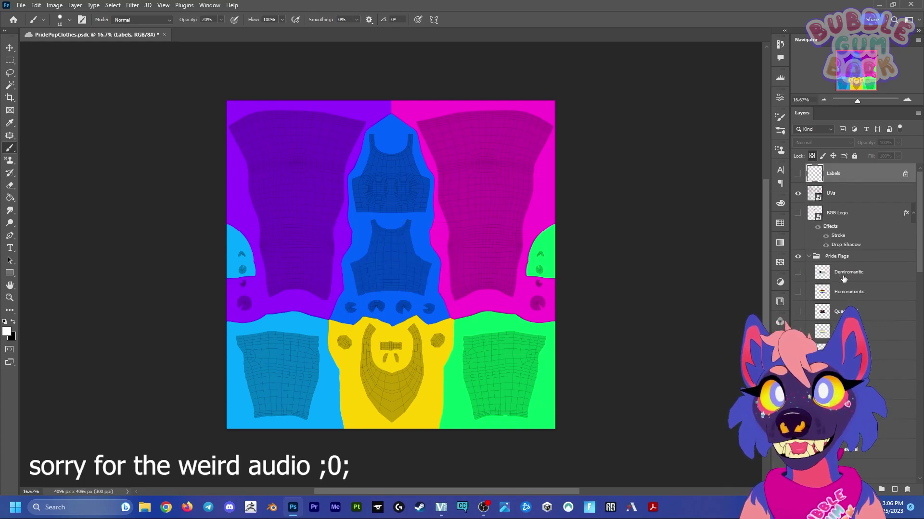
pyautogui.click(807, 256)
pyautogui.click(808, 268)
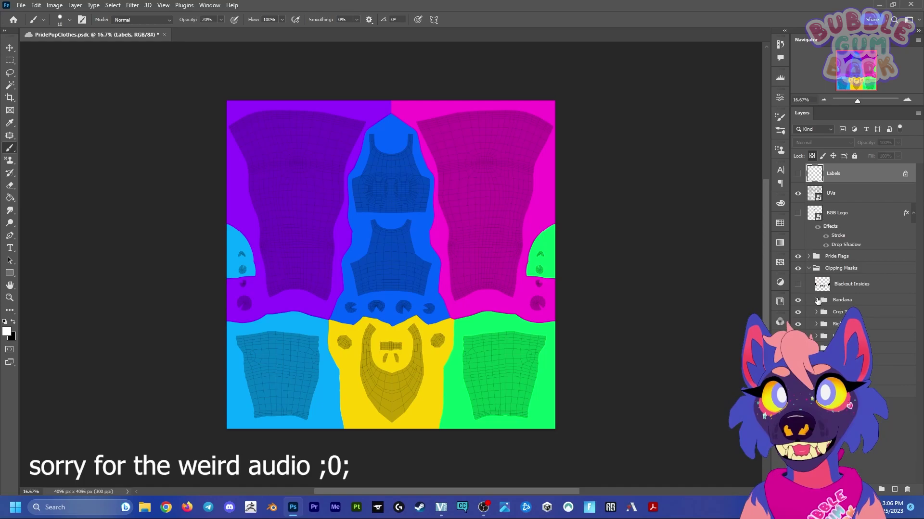
pyautogui.scroll(-5, 855, 289)
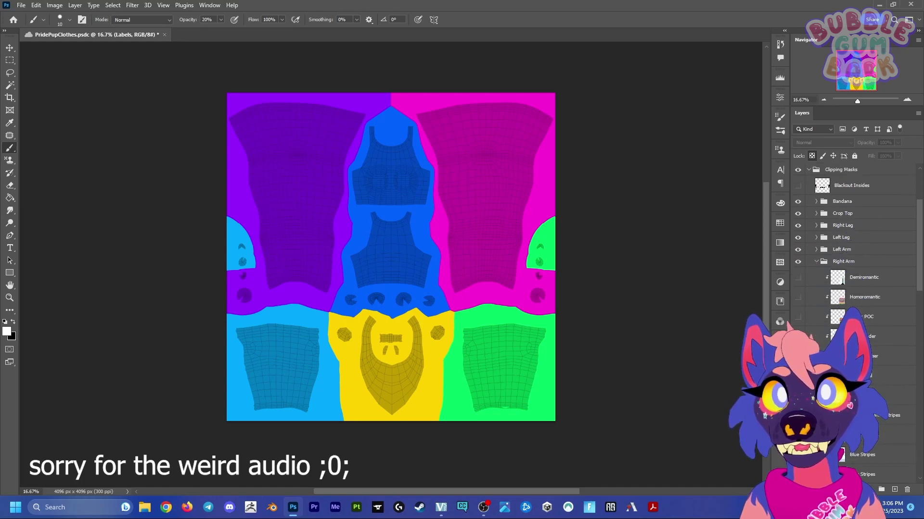
pyautogui.scroll(-3, 855, 290)
pyautogui.scroll(-3, 854, 289)
pyautogui.click(797, 336)
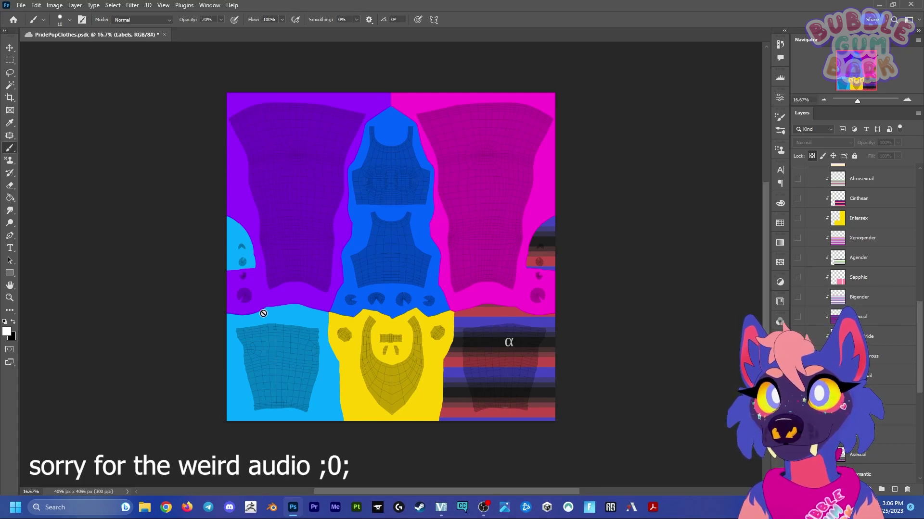
pyautogui.click(798, 336)
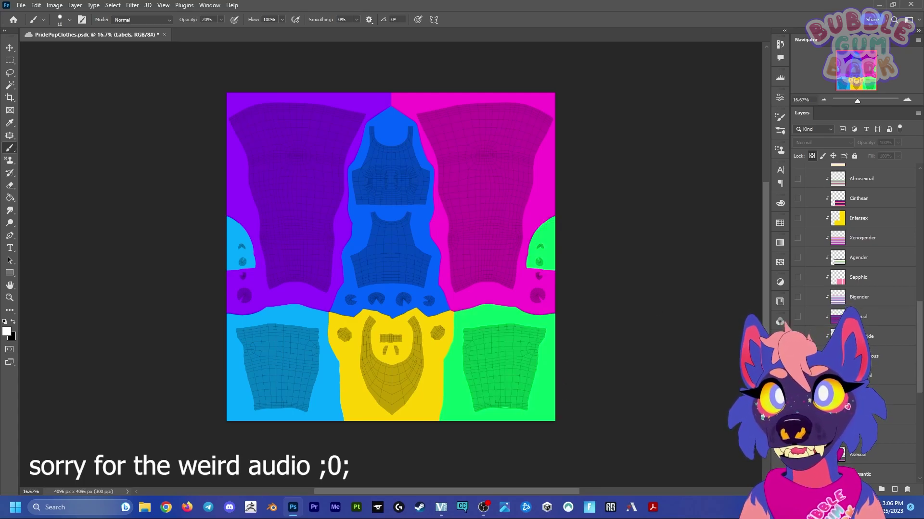
pyautogui.click(797, 356)
pyautogui.click(798, 330)
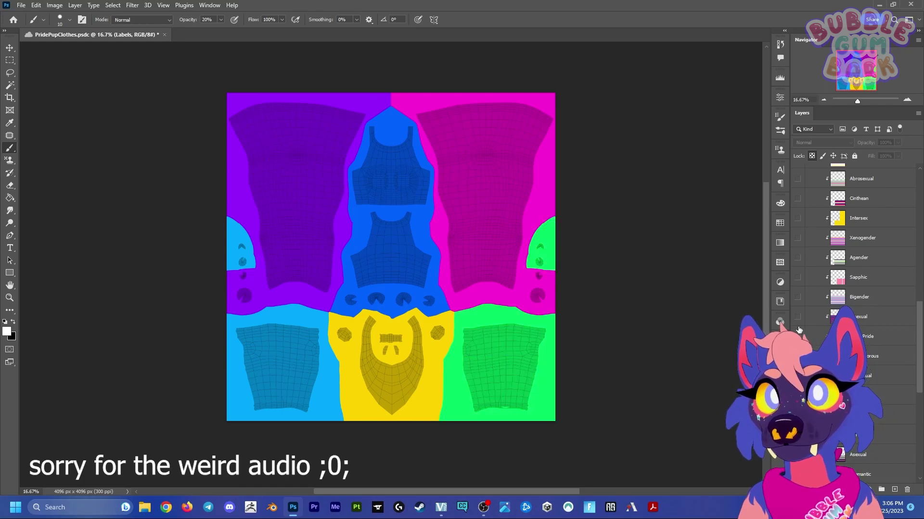
pyautogui.click(806, 280)
pyautogui.click(799, 280)
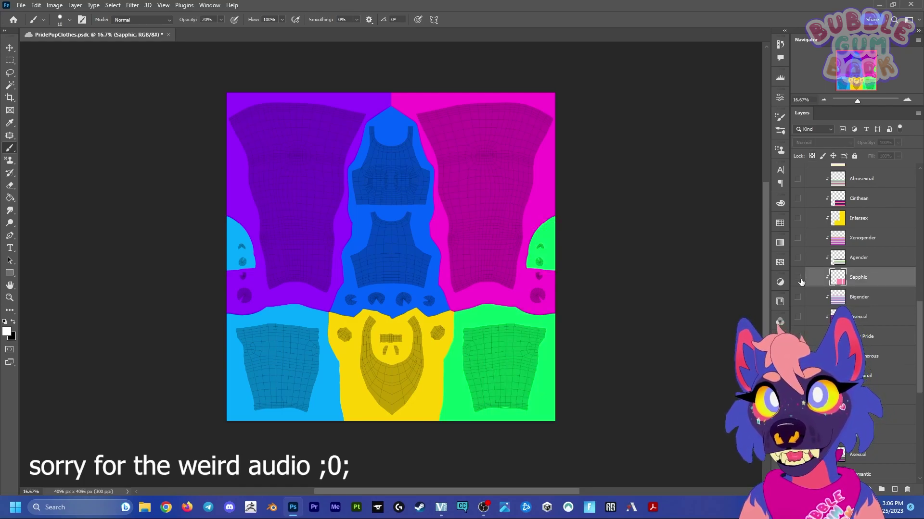
pyautogui.scroll(-3, 800, 280)
pyautogui.click(800, 278)
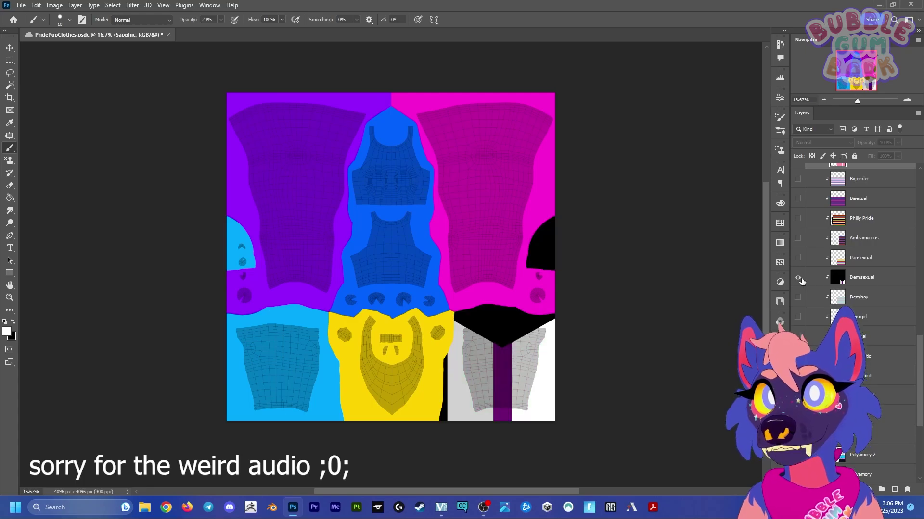
pyautogui.click(799, 278)
pyautogui.scroll(-3, 800, 290)
pyautogui.click(800, 318)
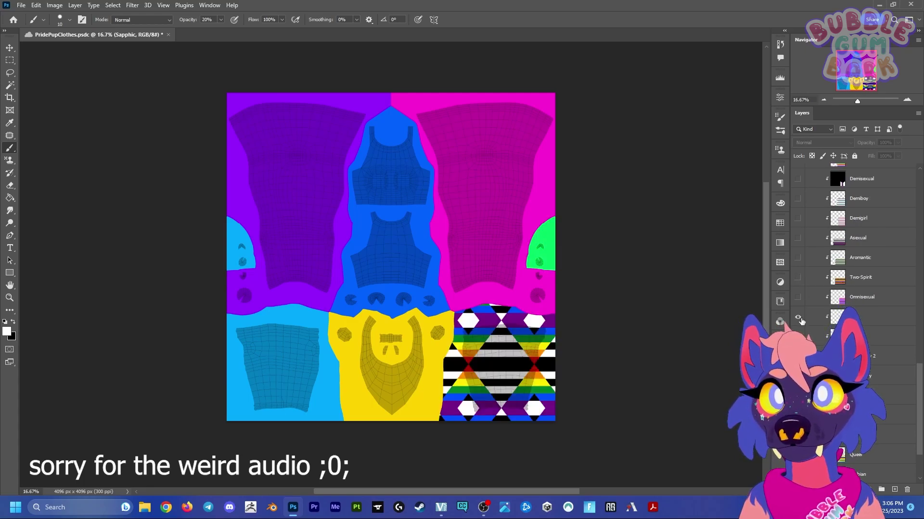
pyautogui.click(800, 319)
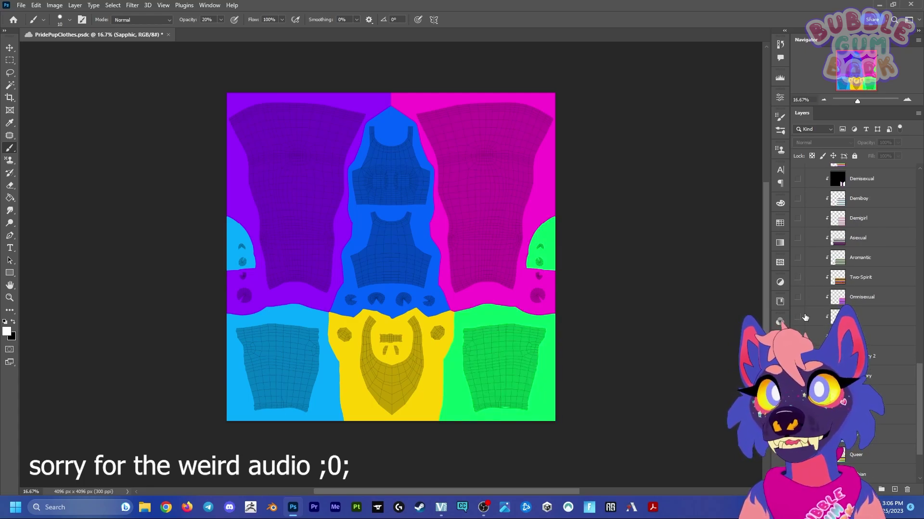
pyautogui.scroll(1, 805, 317)
pyautogui.scroll(2, 805, 317)
pyautogui.scroll(1, 804, 317)
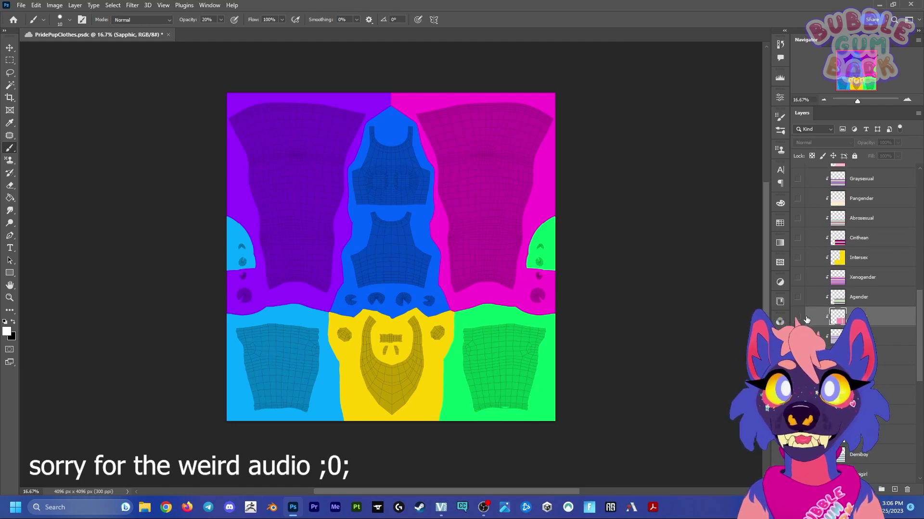
pyautogui.scroll(2, 805, 318)
pyautogui.scroll(3, 806, 325)
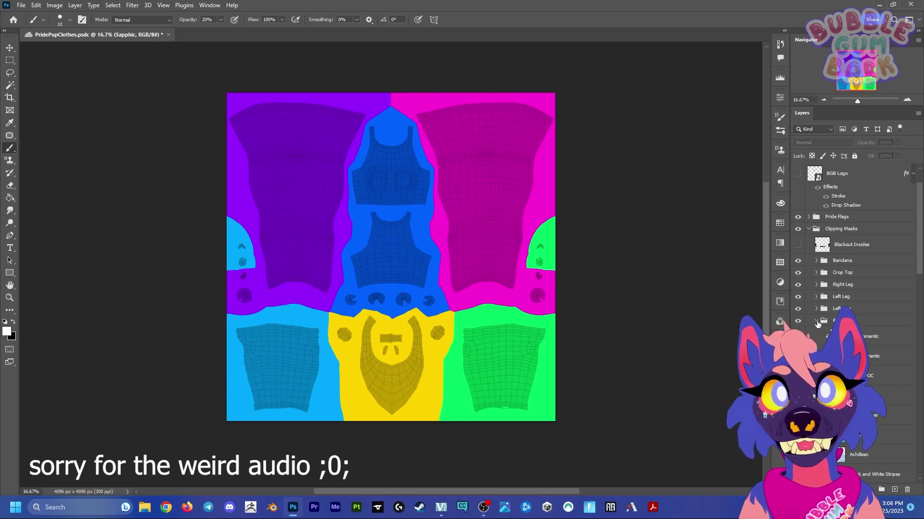
pyautogui.click(818, 322)
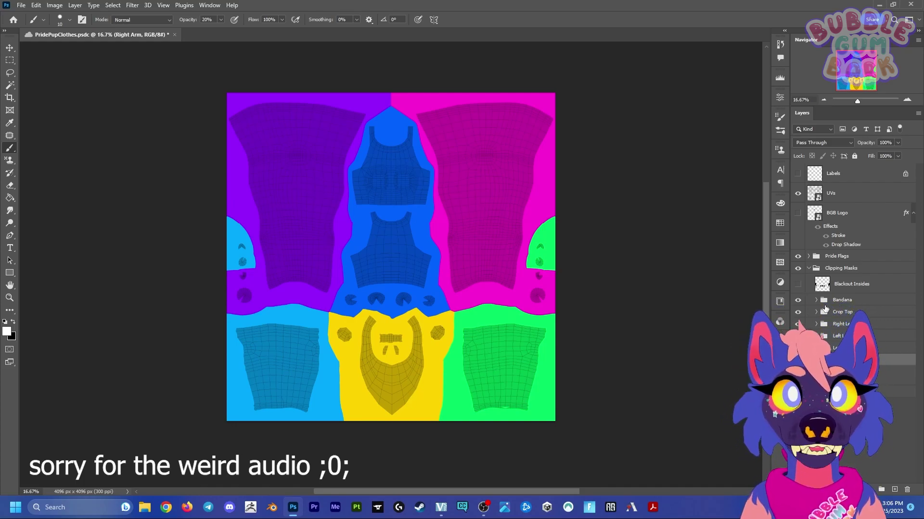
# Give the arms and legs flags: striped right arm, rainbow-fist left arm, grey-green striped legs
pyautogui.click(817, 324)
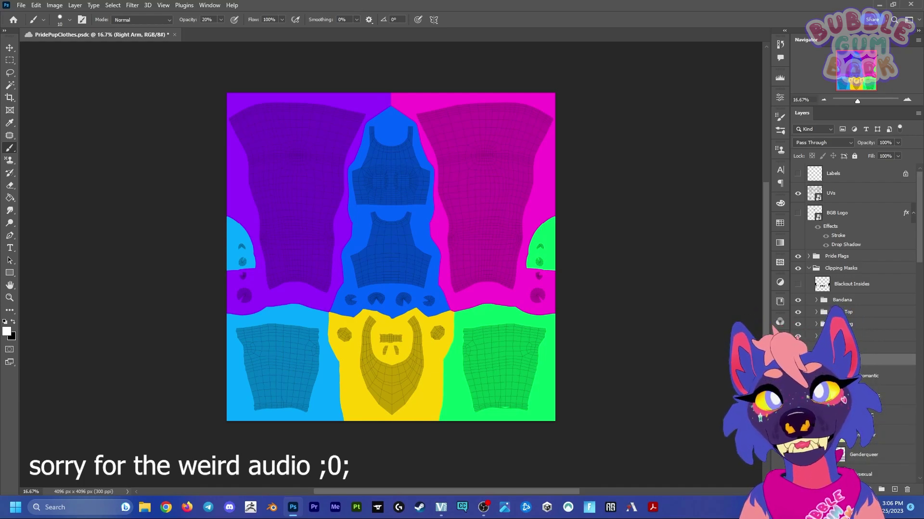
pyautogui.scroll(-5, 851, 289)
pyautogui.scroll(-2, 851, 289)
pyautogui.scroll(-2, 852, 289)
pyautogui.scroll(-2, 852, 289)
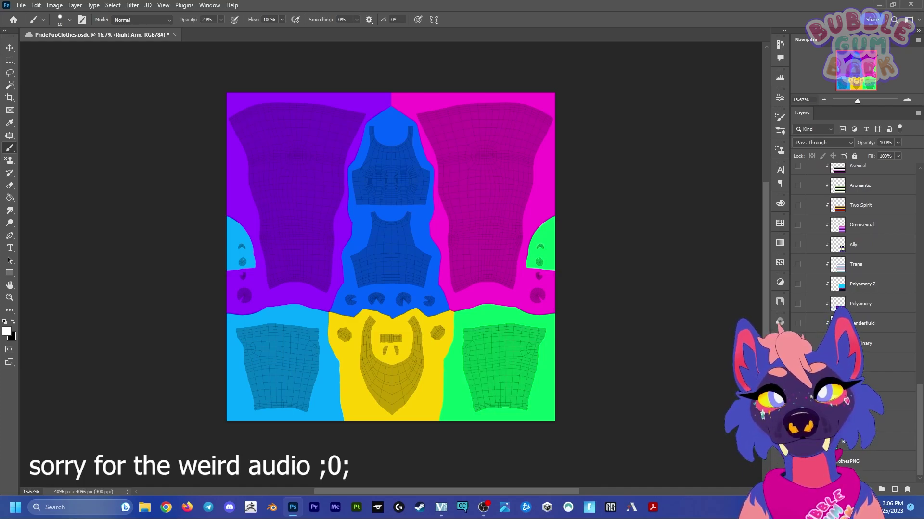
pyautogui.click(792, 330)
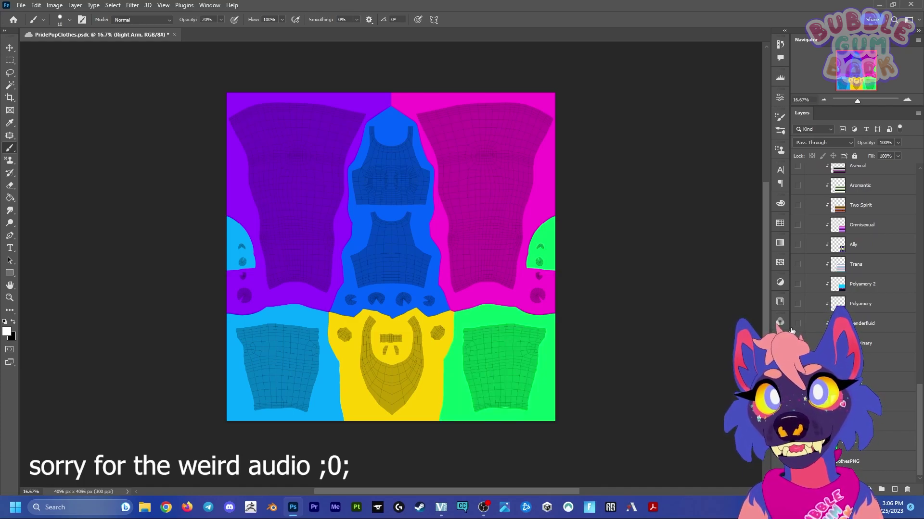
pyautogui.click(797, 343)
pyautogui.scroll(5, 852, 289)
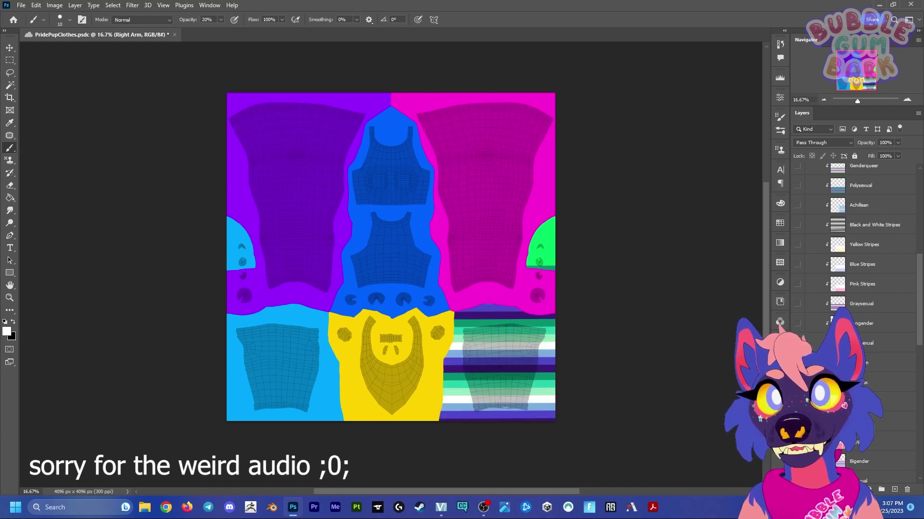
pyautogui.scroll(2, 852, 289)
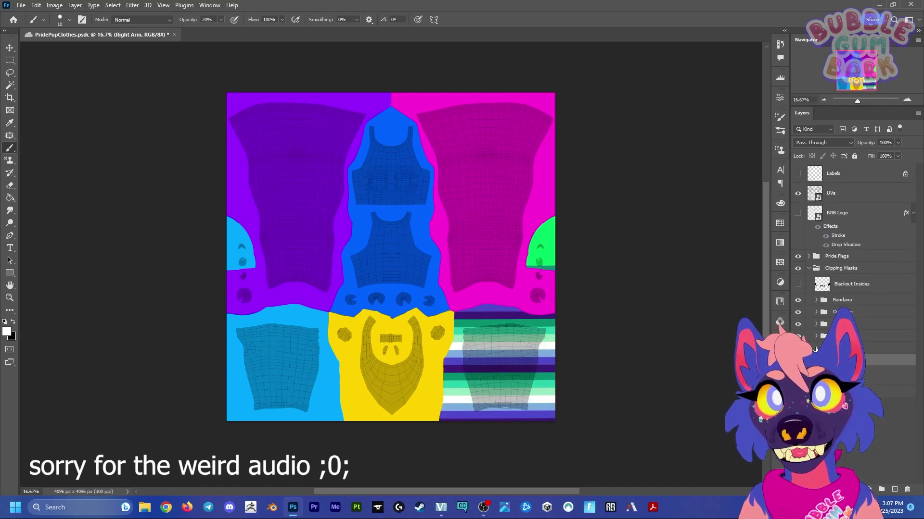
pyautogui.click(816, 348)
pyautogui.click(816, 339)
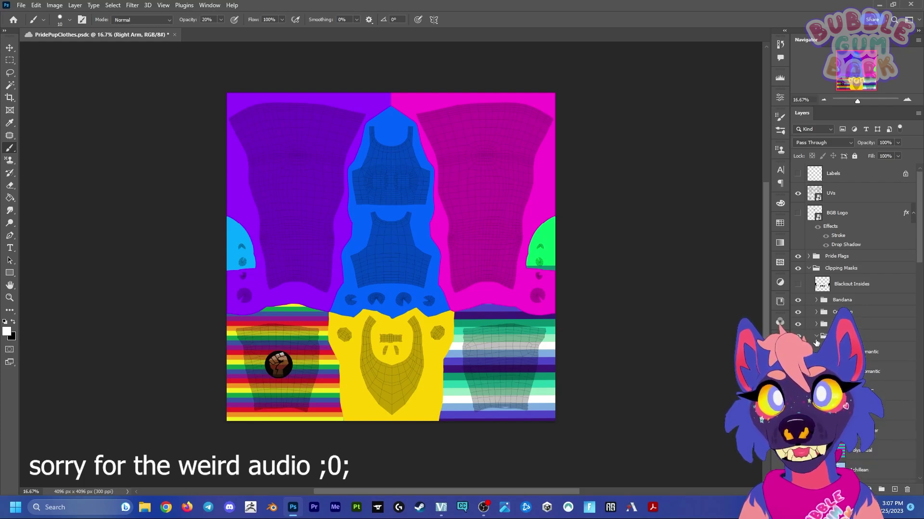
pyautogui.click(816, 337)
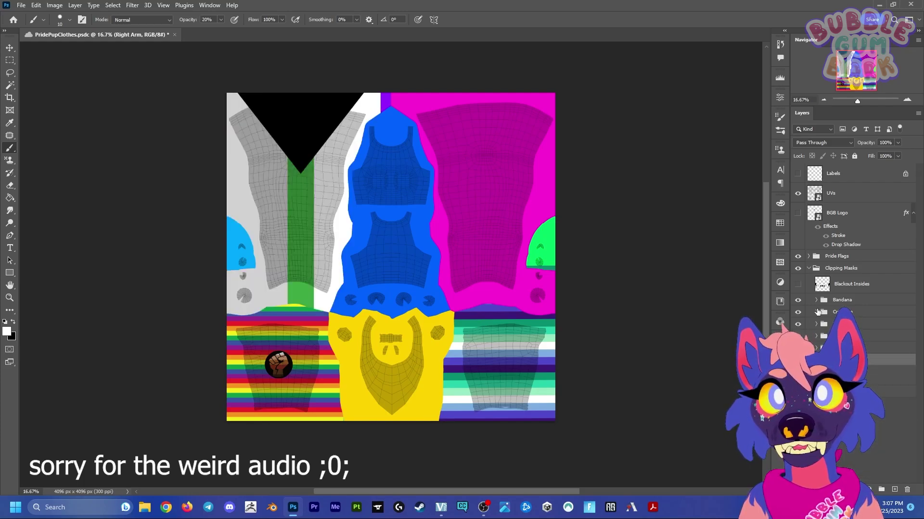
pyautogui.click(816, 324)
pyautogui.scroll(-3, 816, 324)
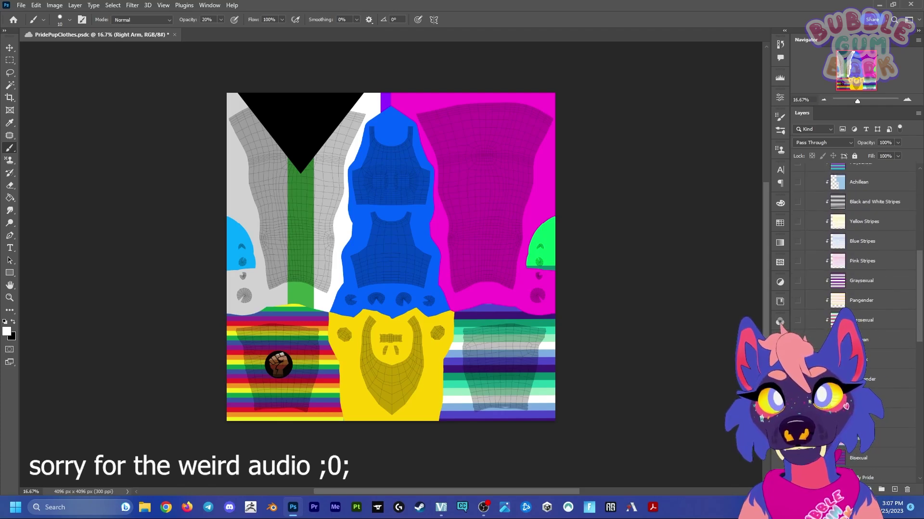
pyautogui.click(797, 379)
pyautogui.scroll(5, 797, 379)
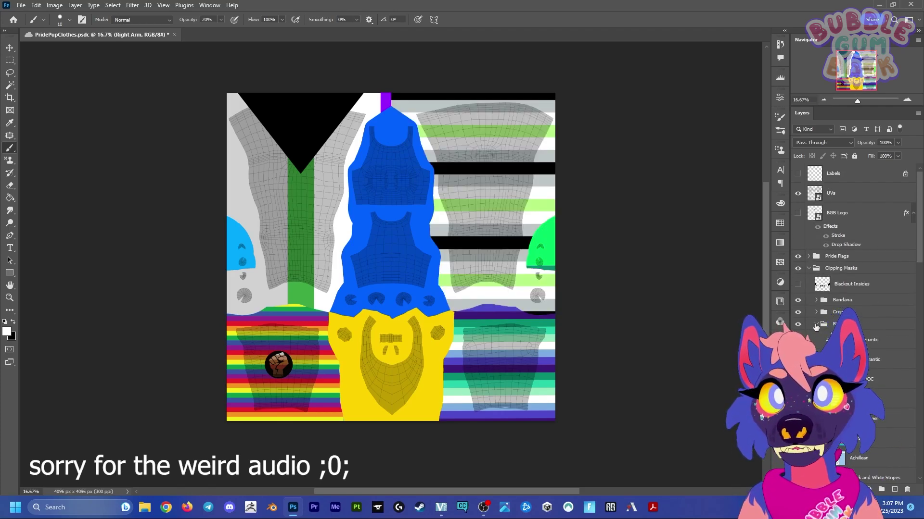
pyautogui.scroll(-5, 816, 327)
pyautogui.scroll(-5, 816, 326)
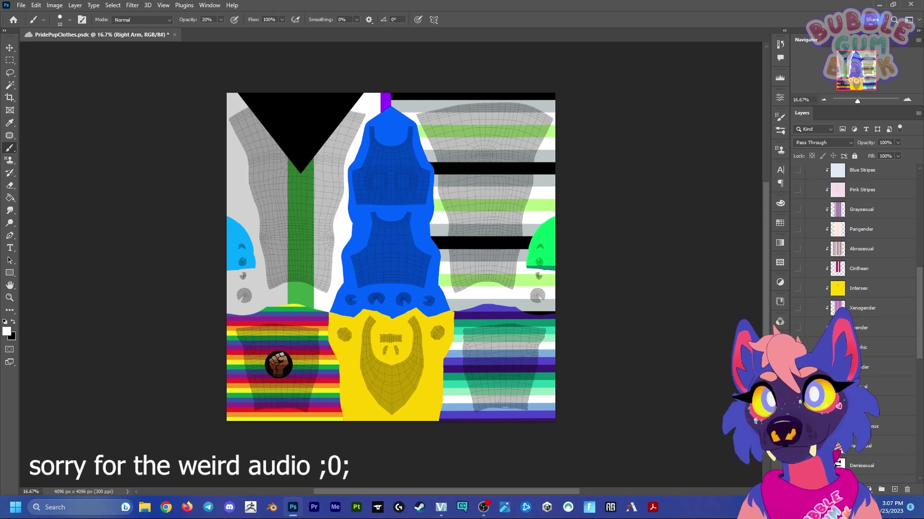
# Settle the crop top on the brown-and-black rainbow flag after trying Intersex and pale stripes
pyautogui.click(798, 289)
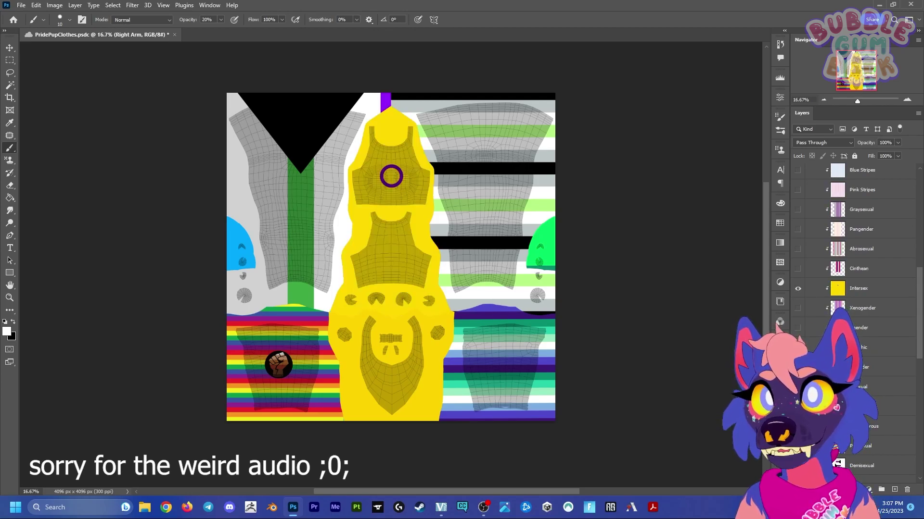
pyautogui.scroll(3, 852, 289)
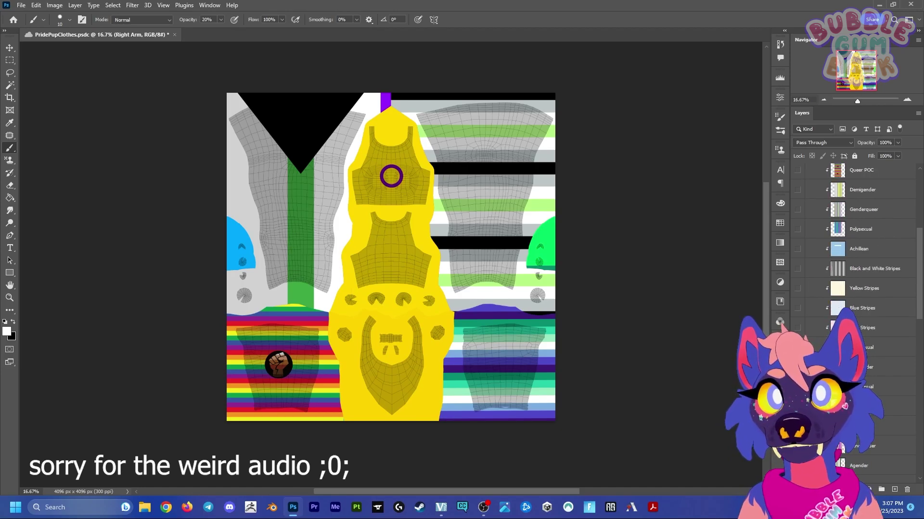
pyautogui.click(797, 169)
pyautogui.scroll(2, 851, 288)
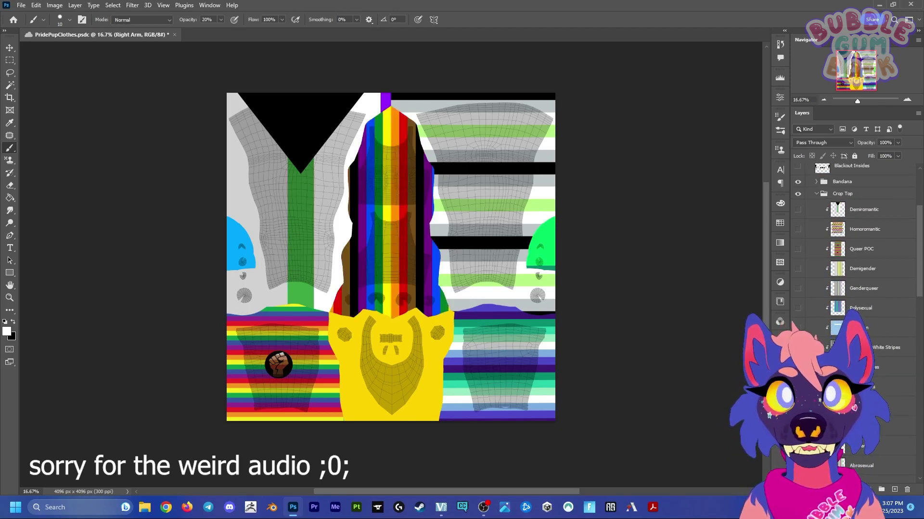
pyautogui.click(798, 249)
pyautogui.click(798, 248)
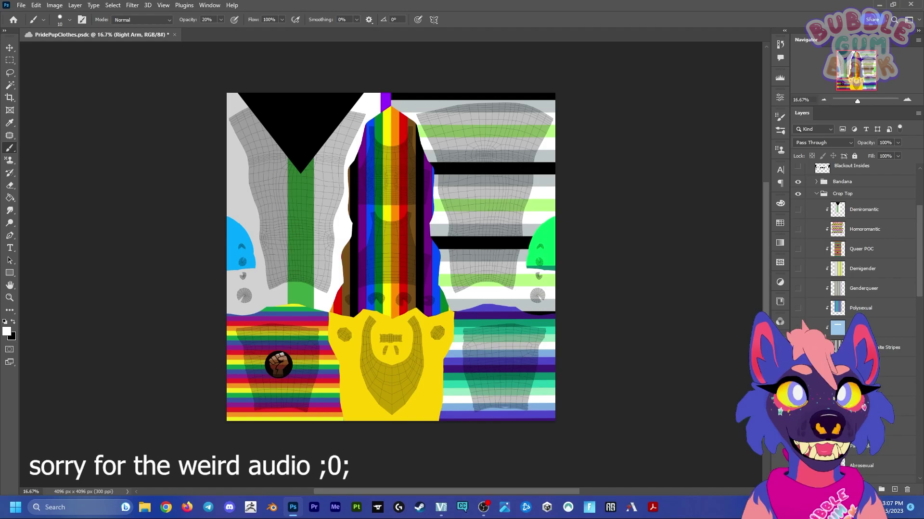
pyautogui.click(797, 249)
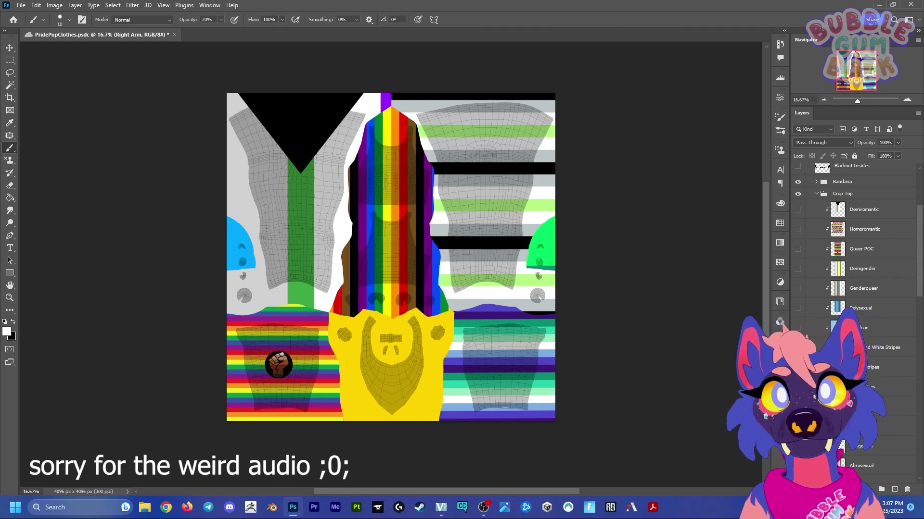
pyautogui.scroll(3, 852, 289)
pyautogui.click(815, 293)
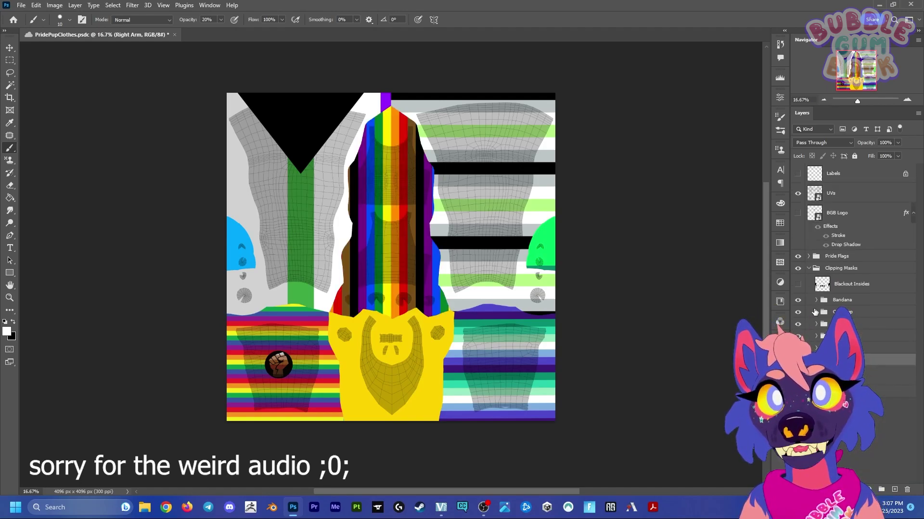
# Give the bandana the light blue flag with a rose
pyautogui.click(816, 300)
pyautogui.scroll(-3, 852, 288)
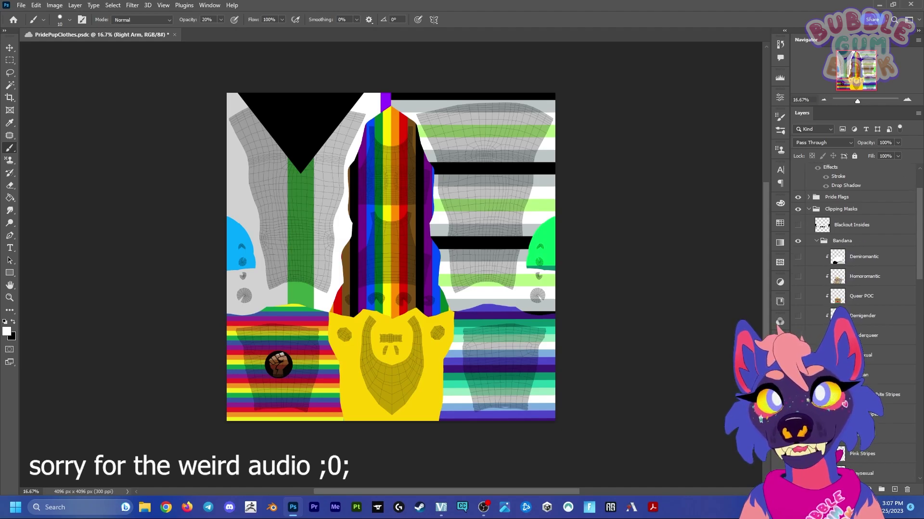
pyautogui.click(797, 336)
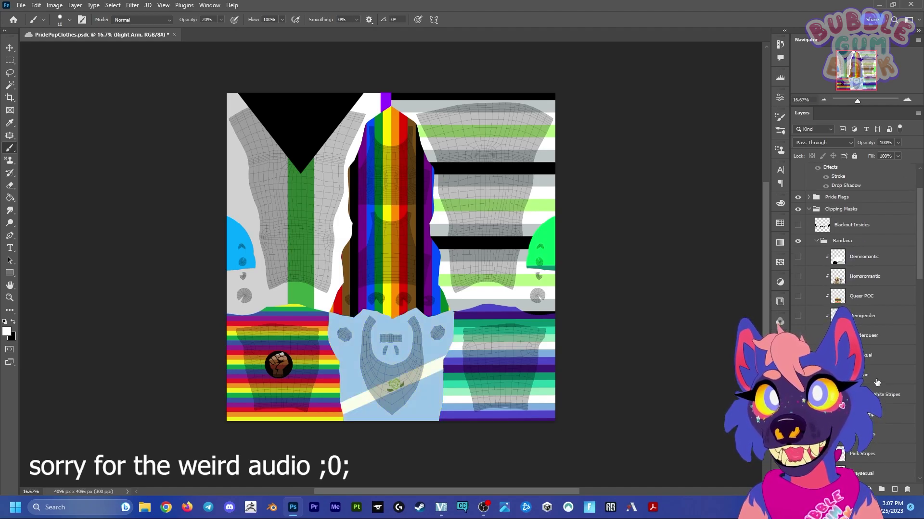
pyautogui.scroll(3, 852, 324)
pyautogui.click(816, 312)
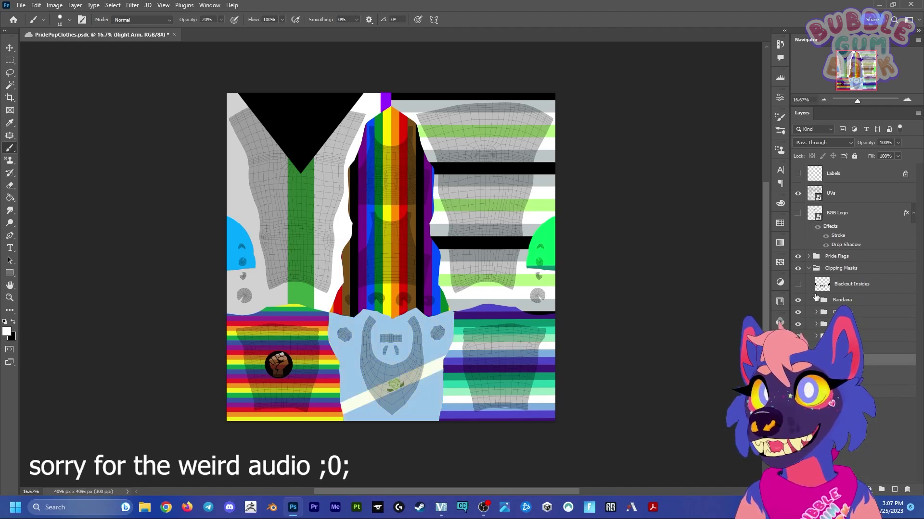
pyautogui.scroll(1, 785, 216)
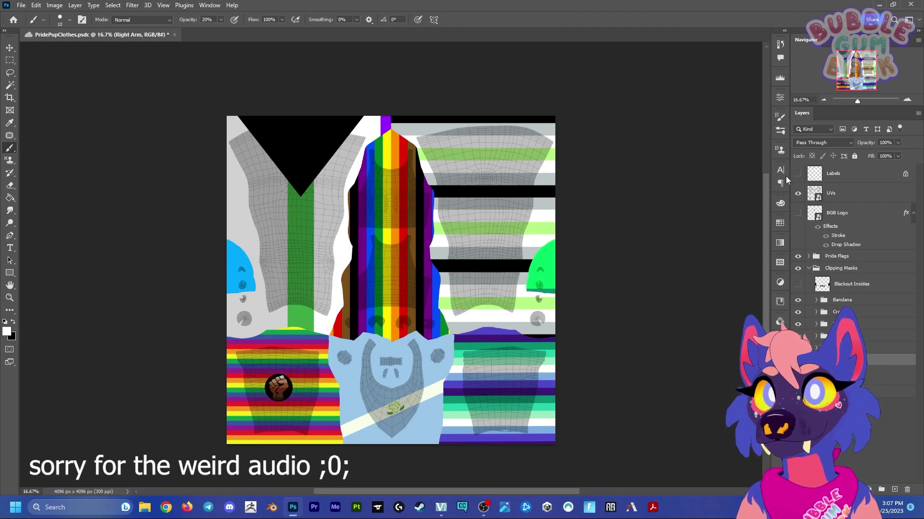
# Hide the logo, UVs and labels together, and look over the File menu's export options
pyautogui.click(798, 193)
pyautogui.moveTo(798, 216); pyautogui.dragTo(793, 177)
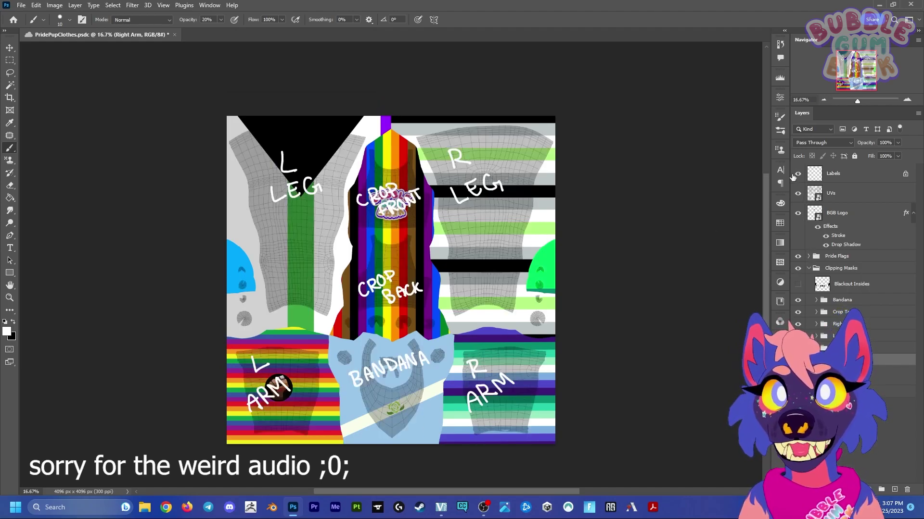
pyautogui.moveTo(799, 215); pyautogui.dragTo(800, 191)
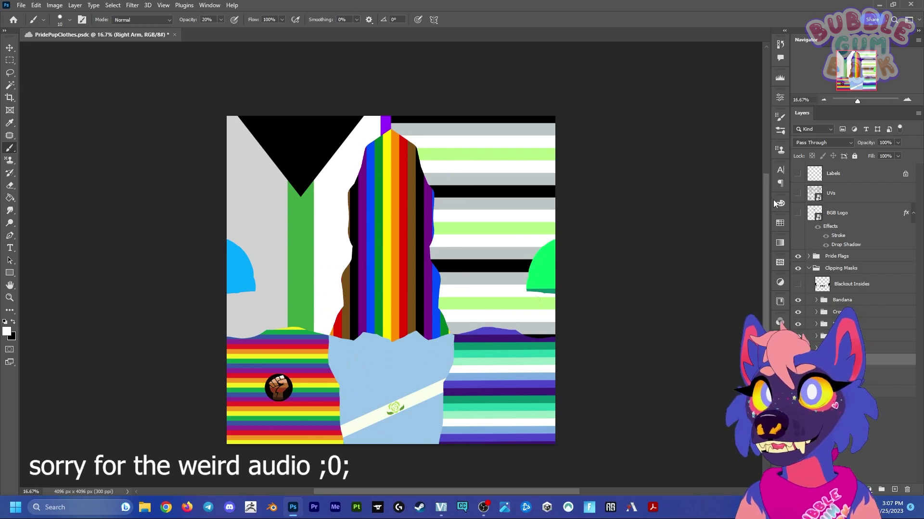
pyautogui.click(21, 5)
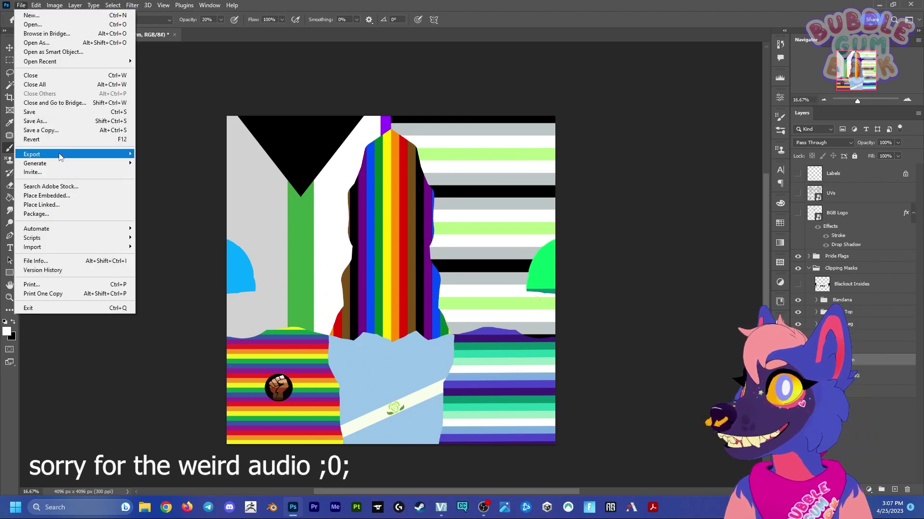
pyautogui.click(635, 212)
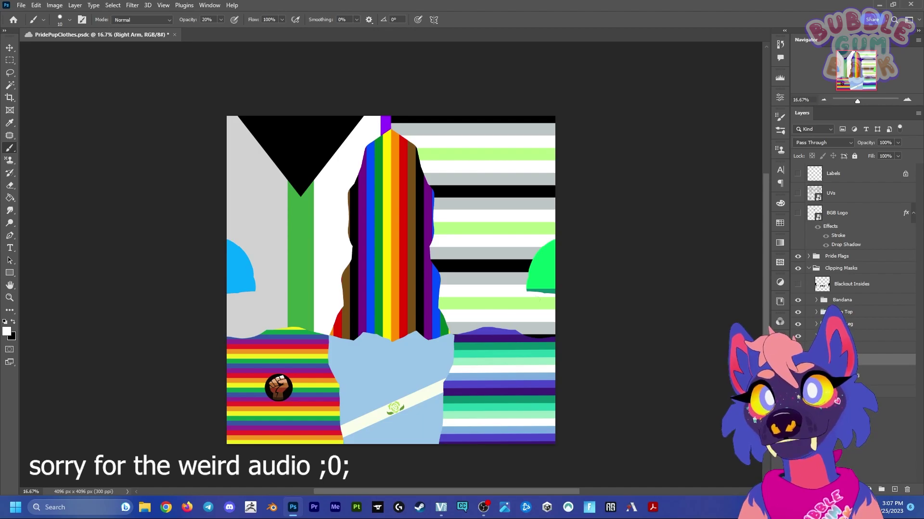
# Capture a screenshot of the sheet and paste it in as a new layer
pyautogui.click(816, 360)
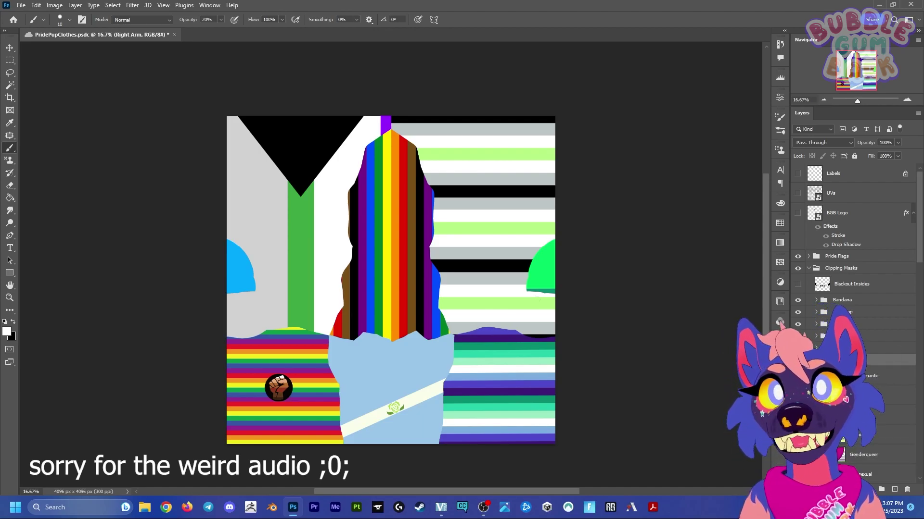
pyautogui.press('super+shift+s')
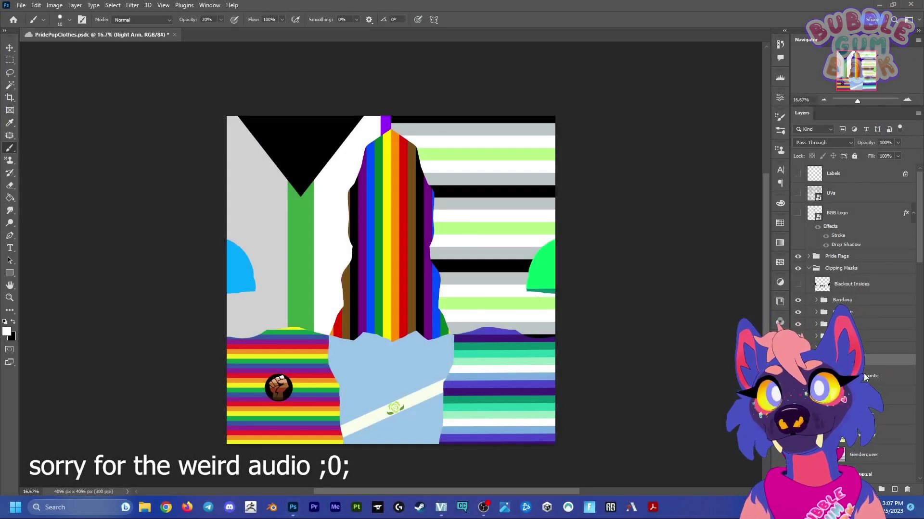
pyautogui.hotkey('ctrl', 'shift', 'alt', 'n')
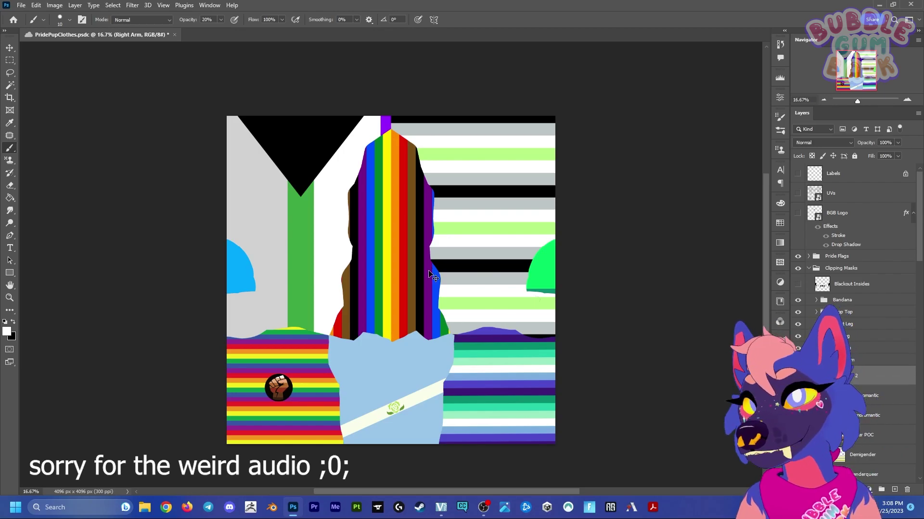
# Move Layer 2 to the top, enlarge it and place it near the top centre
pyautogui.moveTo(848, 375); pyautogui.dragTo(870, 254)
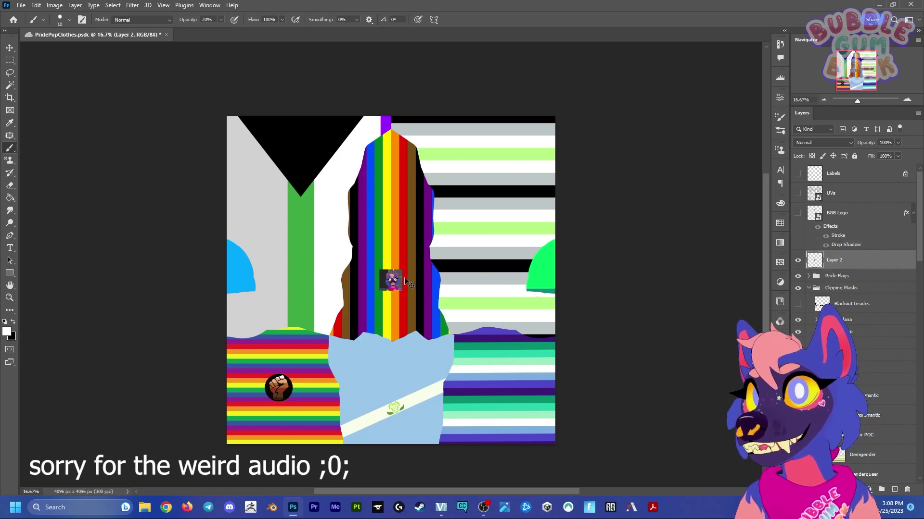
pyautogui.hotkey('ctrl', 't')
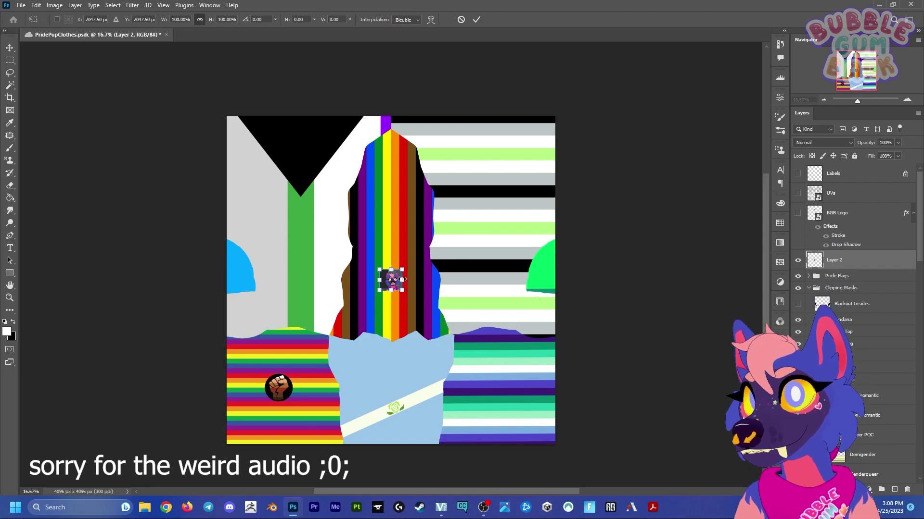
pyautogui.moveTo(400, 279); pyautogui.dragTo(514, 342)
pyautogui.press('Return')
pyautogui.press('b')
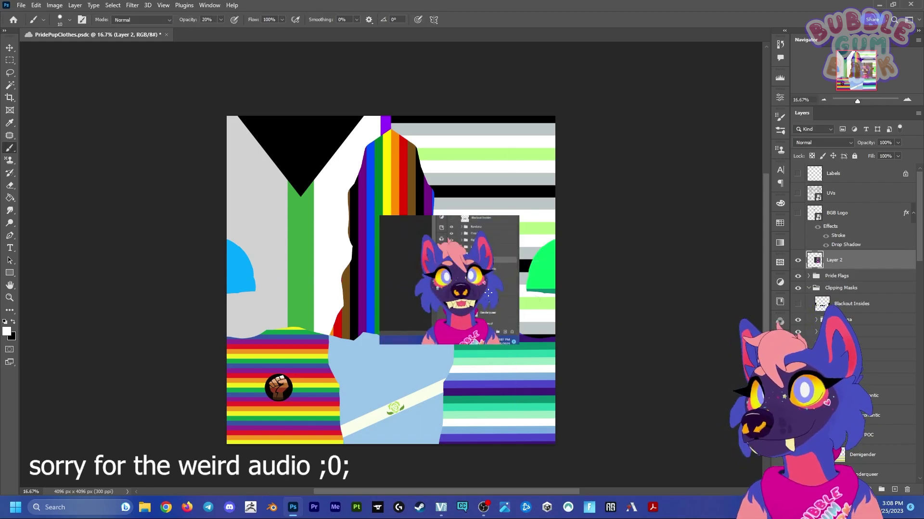
pyautogui.hotkey('ctrl', 't')
pyautogui.moveTo(451, 304)
pyautogui.mouseDown()
pyautogui.moveTo(402, 281)
pyautogui.moveTo(468, 284)
pyautogui.mouseUp()
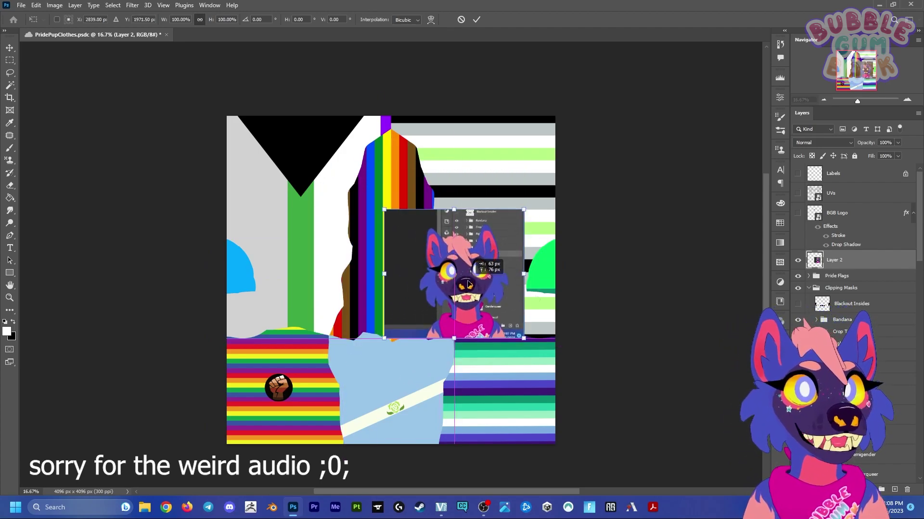
pyautogui.moveTo(468, 283)
pyautogui.mouseDown()
pyautogui.moveTo(483, 255)
pyautogui.moveTo(409, 200)
pyautogui.mouseUp()
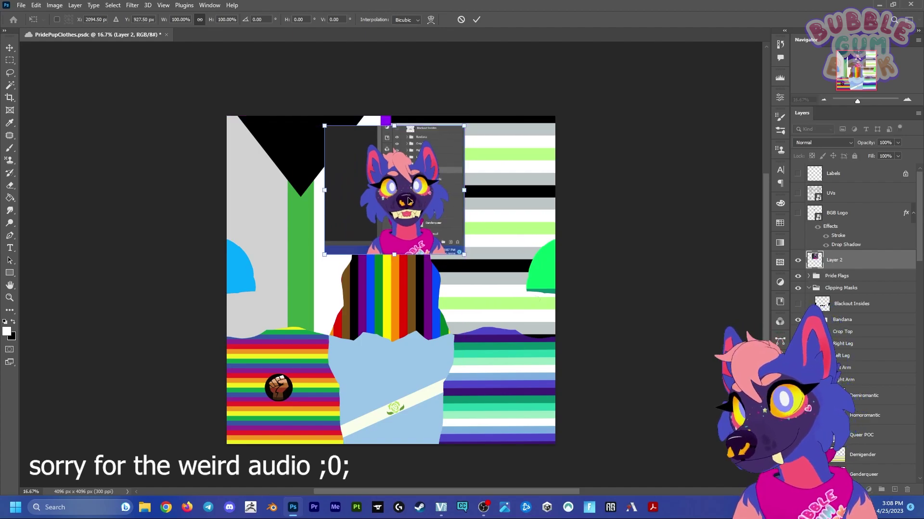
pyautogui.press('Return')
# Paste a second screenshot as Layer 3 and position it below the first
pyautogui.hotkey('ctrl', 'v')
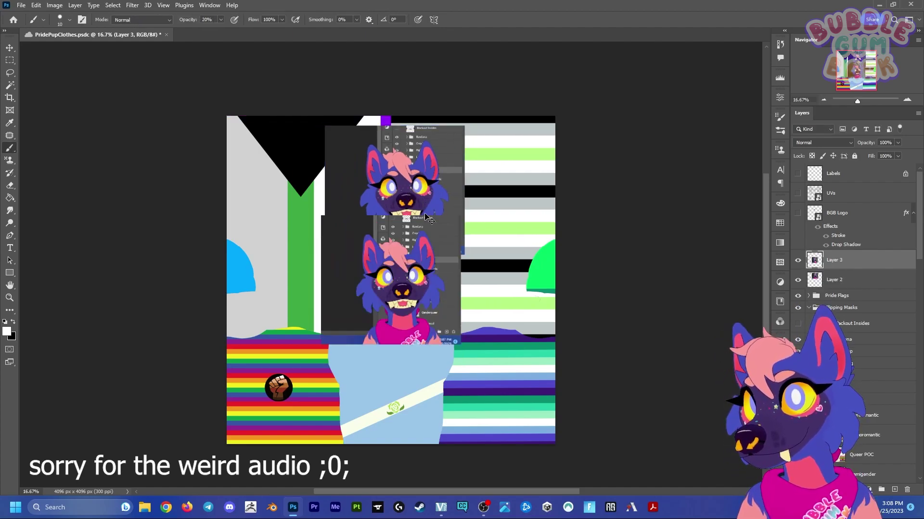
pyautogui.hotkey('ctrl', 't')
pyautogui.moveTo(418, 259); pyautogui.dragTo(425, 297)
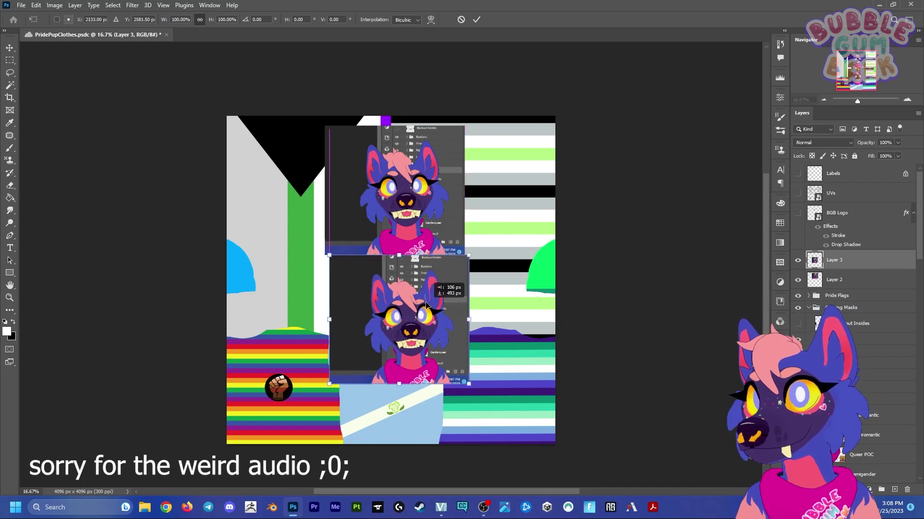
pyautogui.press('Return')
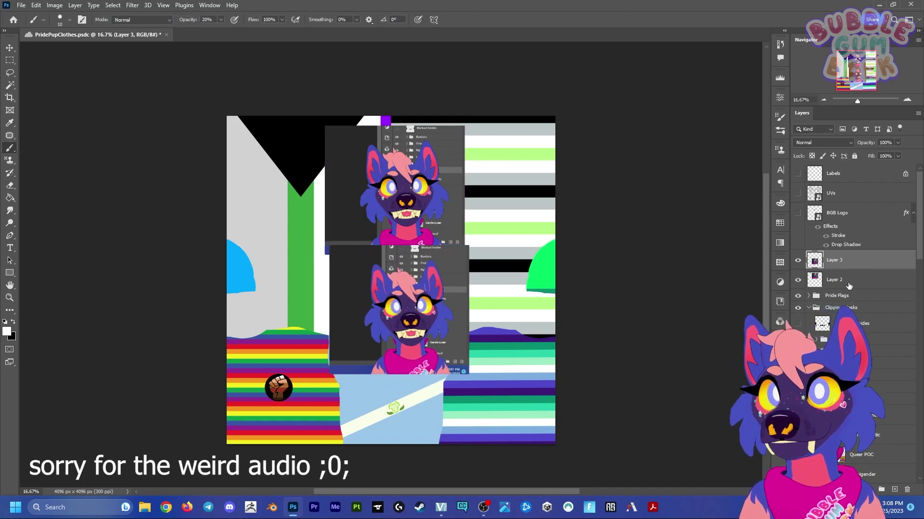
pyautogui.rightClick(848, 282)
pyautogui.press('Escape')
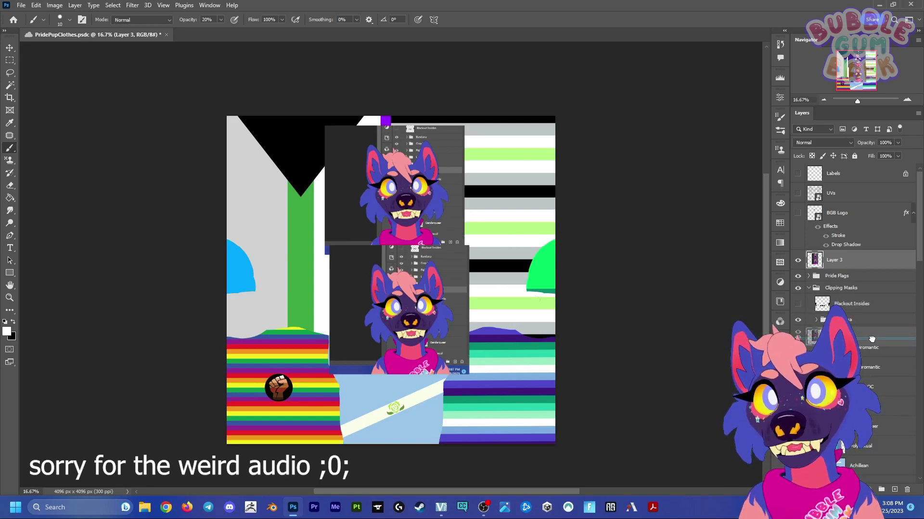
# Move Layer 3 into the Top group, clip it to the crop top, nudge it, then hide it
pyautogui.moveTo(859, 265); pyautogui.dragTo(873, 344)
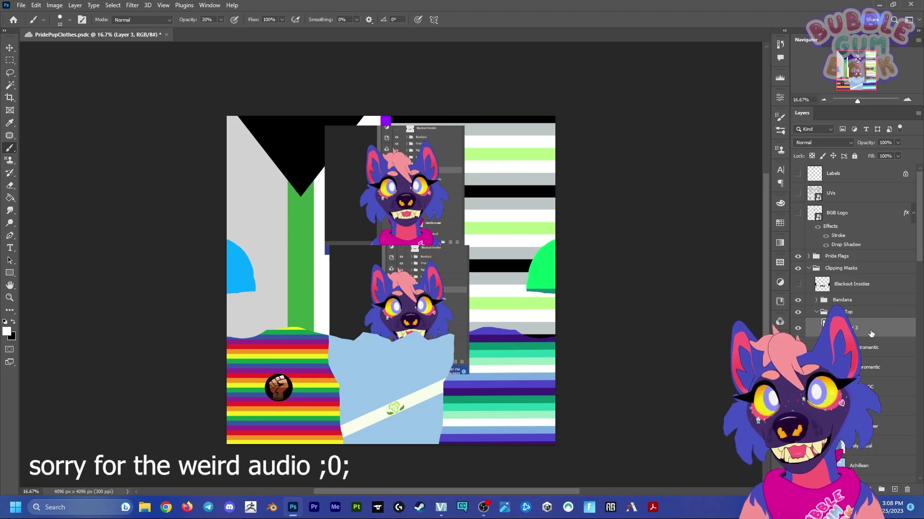
pyautogui.rightClick(870, 332)
pyautogui.click(787, 274)
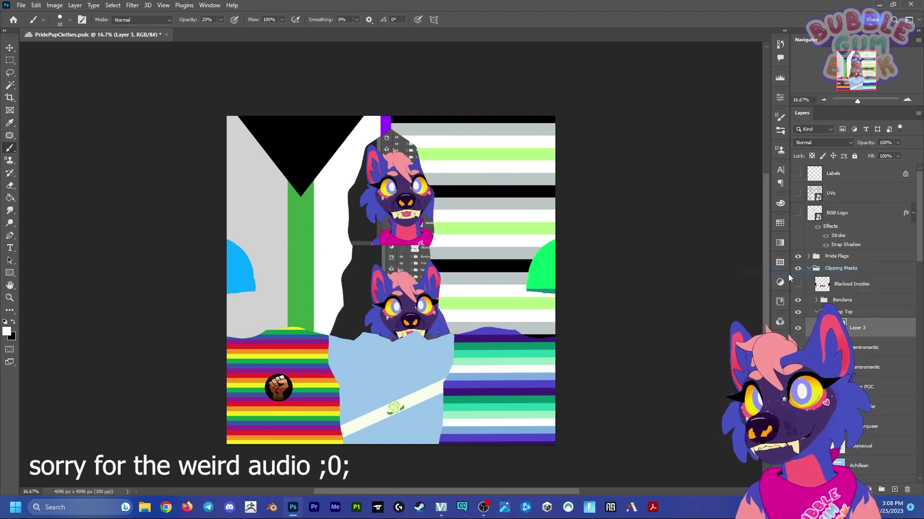
pyautogui.press('v')
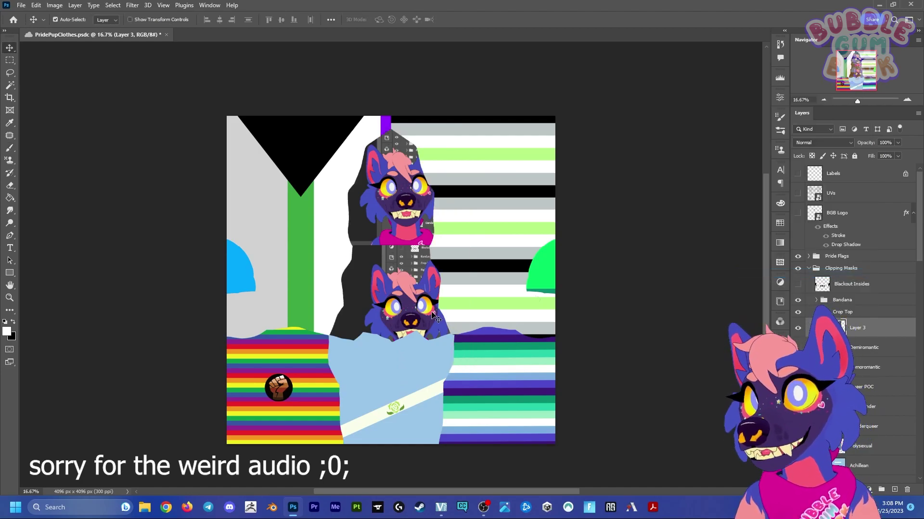
pyautogui.moveTo(433, 316); pyautogui.dragTo(415, 324)
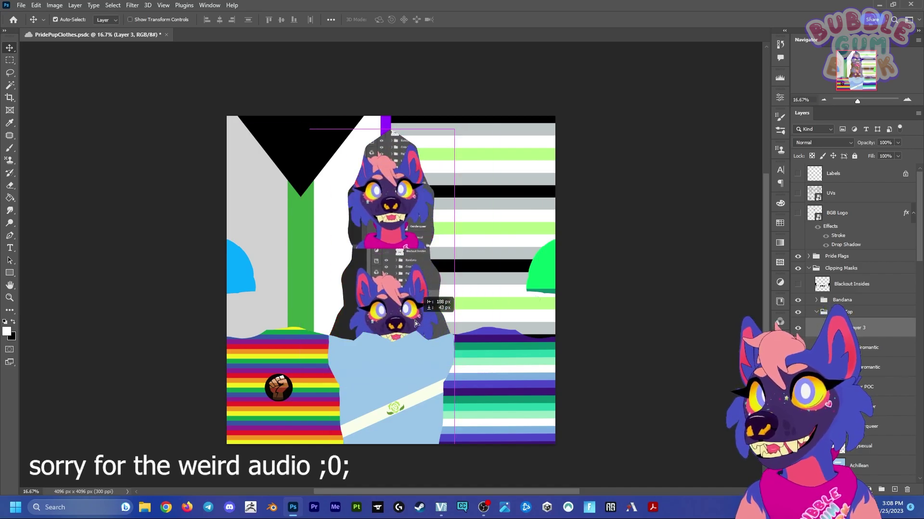
pyautogui.moveTo(416, 324); pyautogui.dragTo(424, 320)
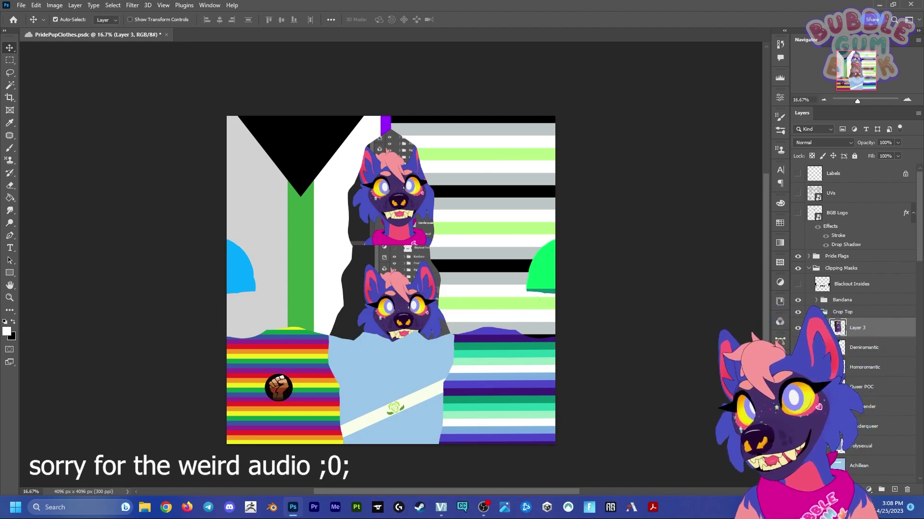
pyautogui.keyDown('alt'); pyautogui.click(829, 323); pyautogui.keyUp('alt')
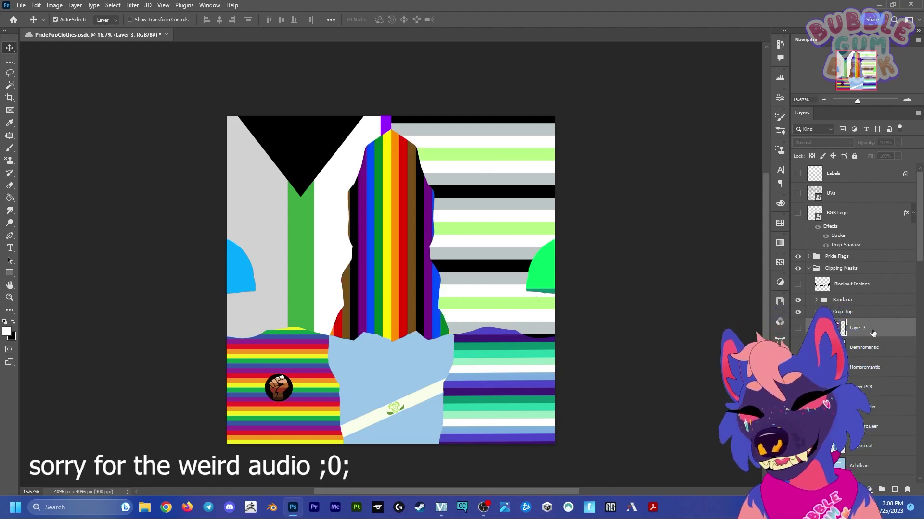
# Delete Layer 3 and show the Homoromantic heart flag inside the Crop Top group
pyautogui.press('Delete')
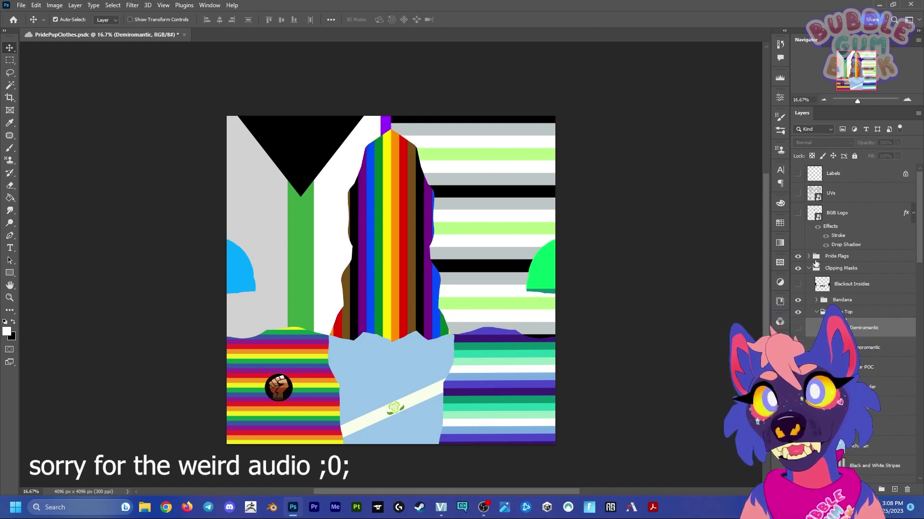
pyautogui.click(807, 256)
pyautogui.click(846, 298)
pyautogui.click(797, 292)
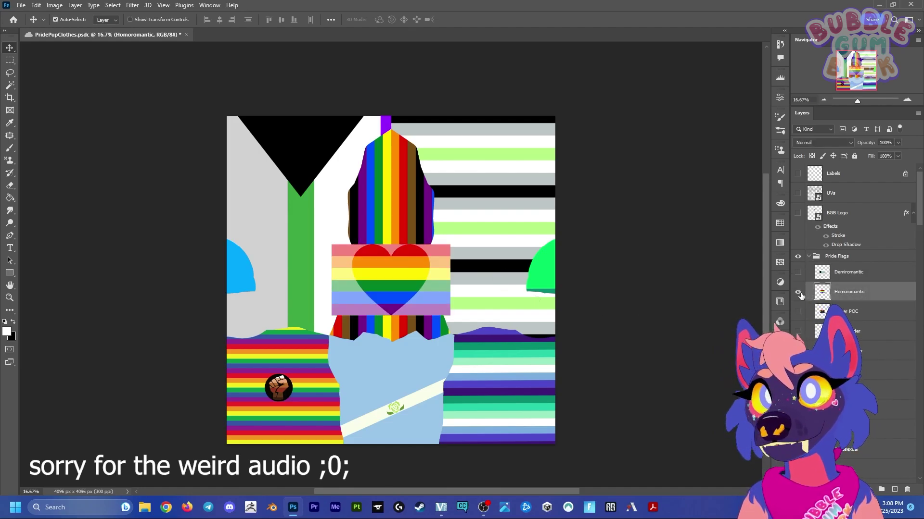
pyautogui.click(797, 291)
pyautogui.click(808, 257)
pyautogui.scroll(-1, 812, 324)
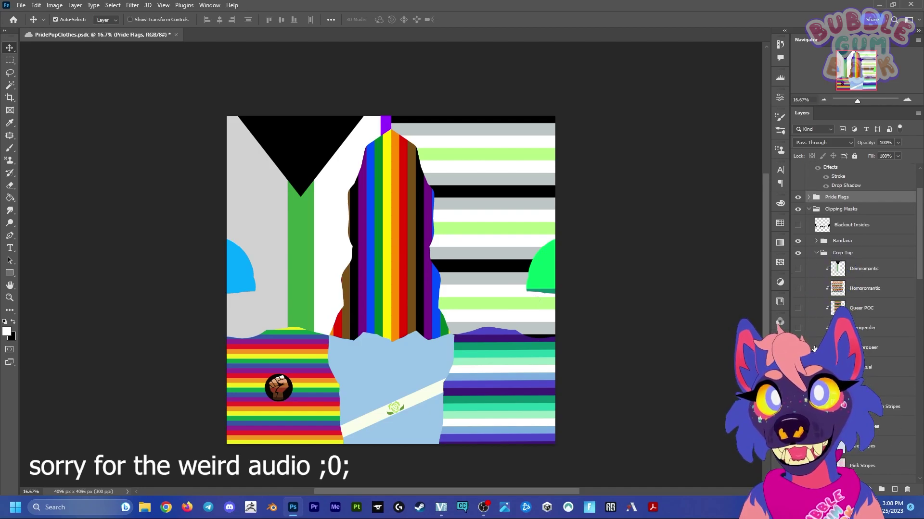
pyautogui.click(798, 329)
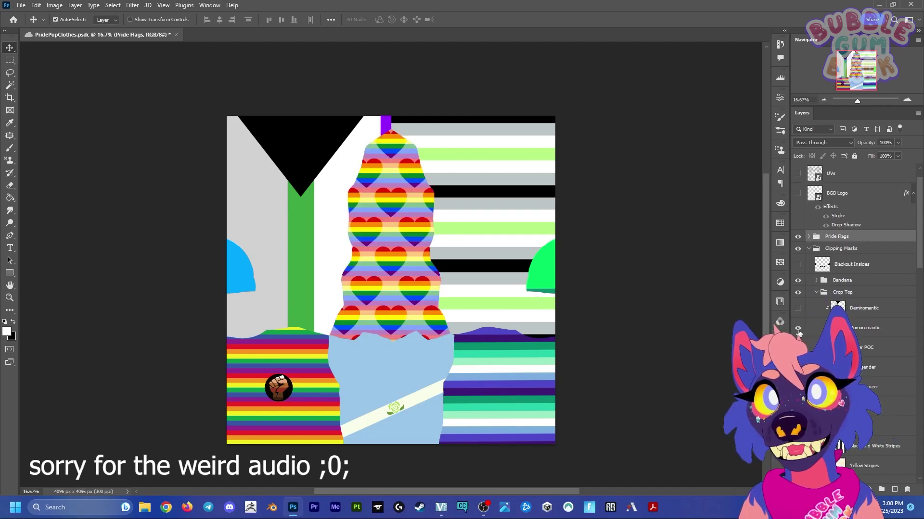
pyautogui.click(879, 329)
# Stretch the heart flag taller, clip it to the crop top, reposition it and toggle its visibility
pyautogui.hotkey('ctrl', 't')
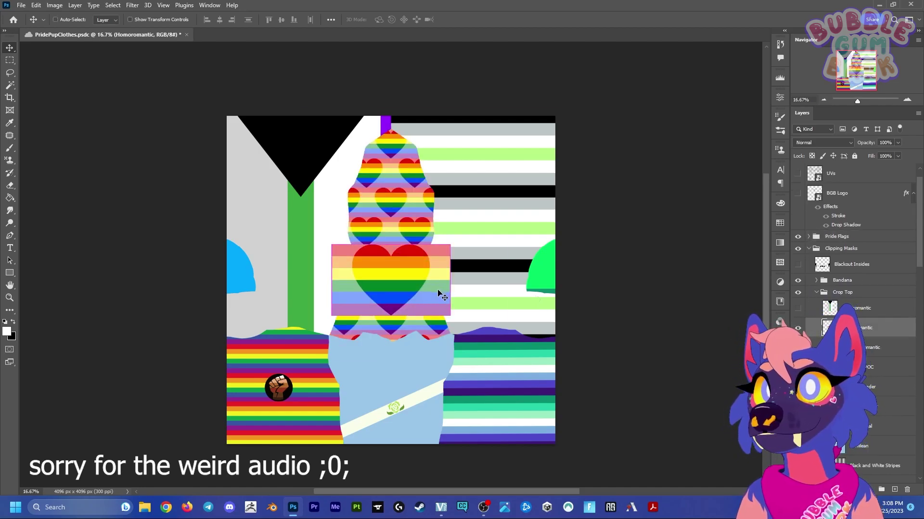
pyautogui.moveTo(391, 246); pyautogui.dragTo(391, 130)
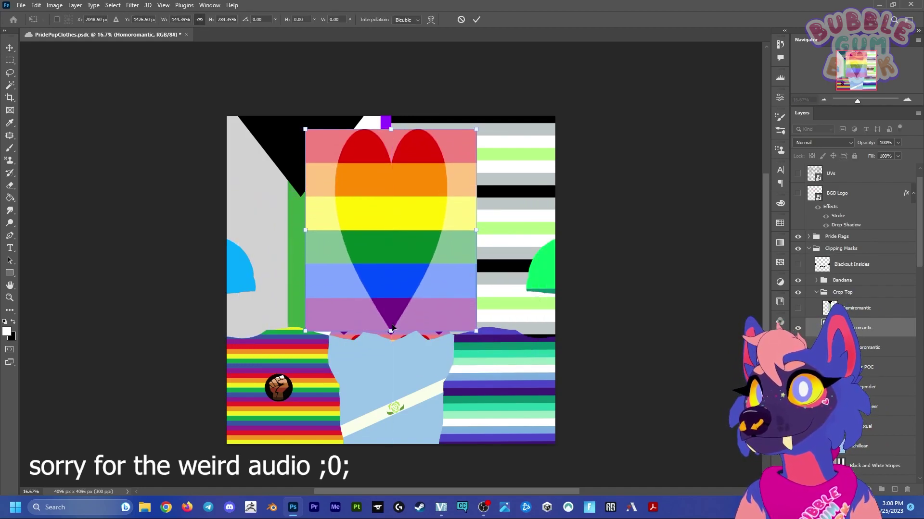
pyautogui.moveTo(390, 332); pyautogui.dragTo(390, 349)
pyautogui.press('Return')
pyautogui.rightClick(872, 329)
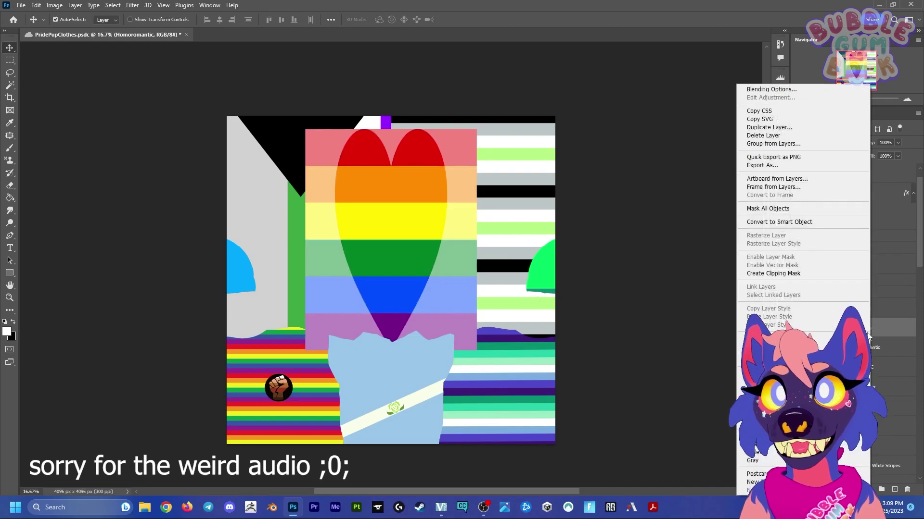
pyautogui.click(796, 275)
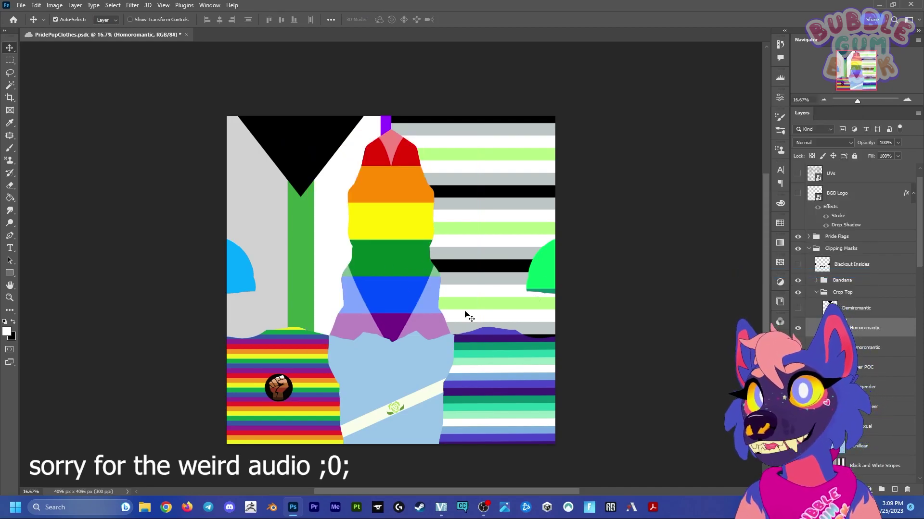
pyautogui.hotkey('ctrl', 't')
pyautogui.moveTo(465, 316)
pyautogui.mouseDown()
pyautogui.moveTo(451, 297)
pyautogui.moveTo(416, 300)
pyautogui.mouseUp()
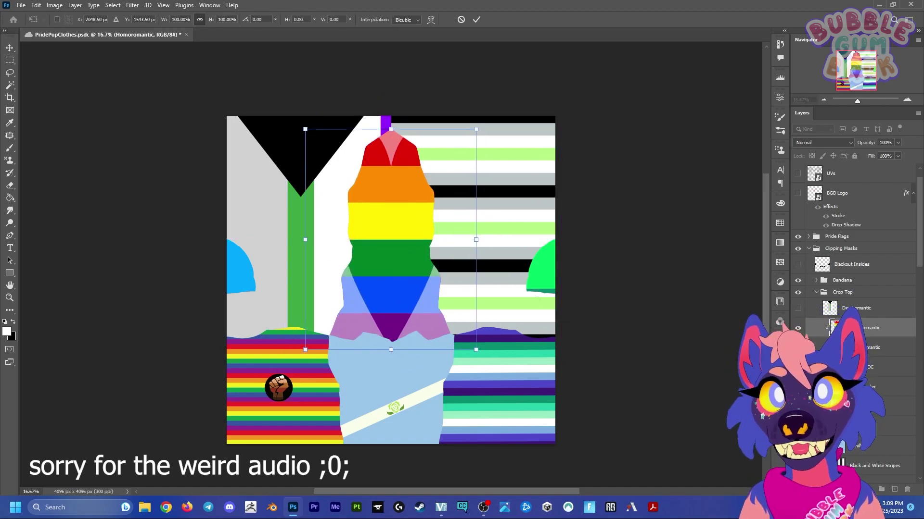
pyautogui.click(797, 327)
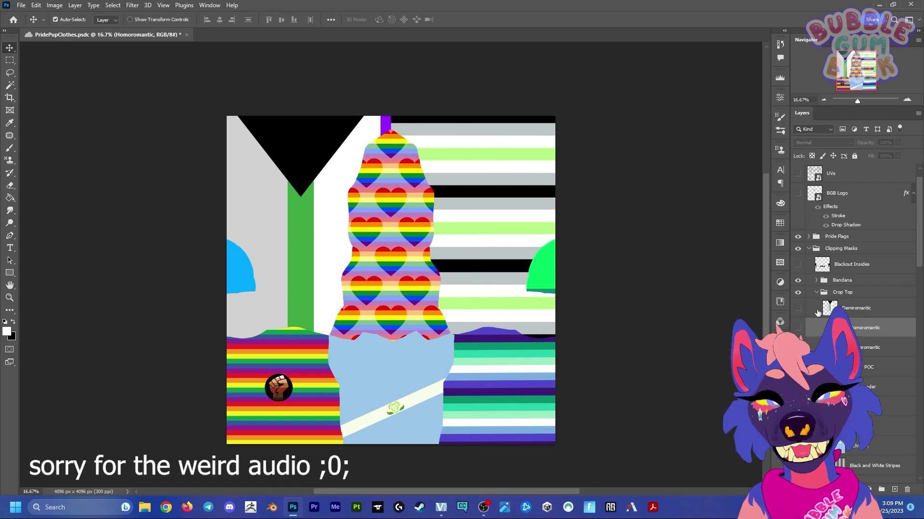